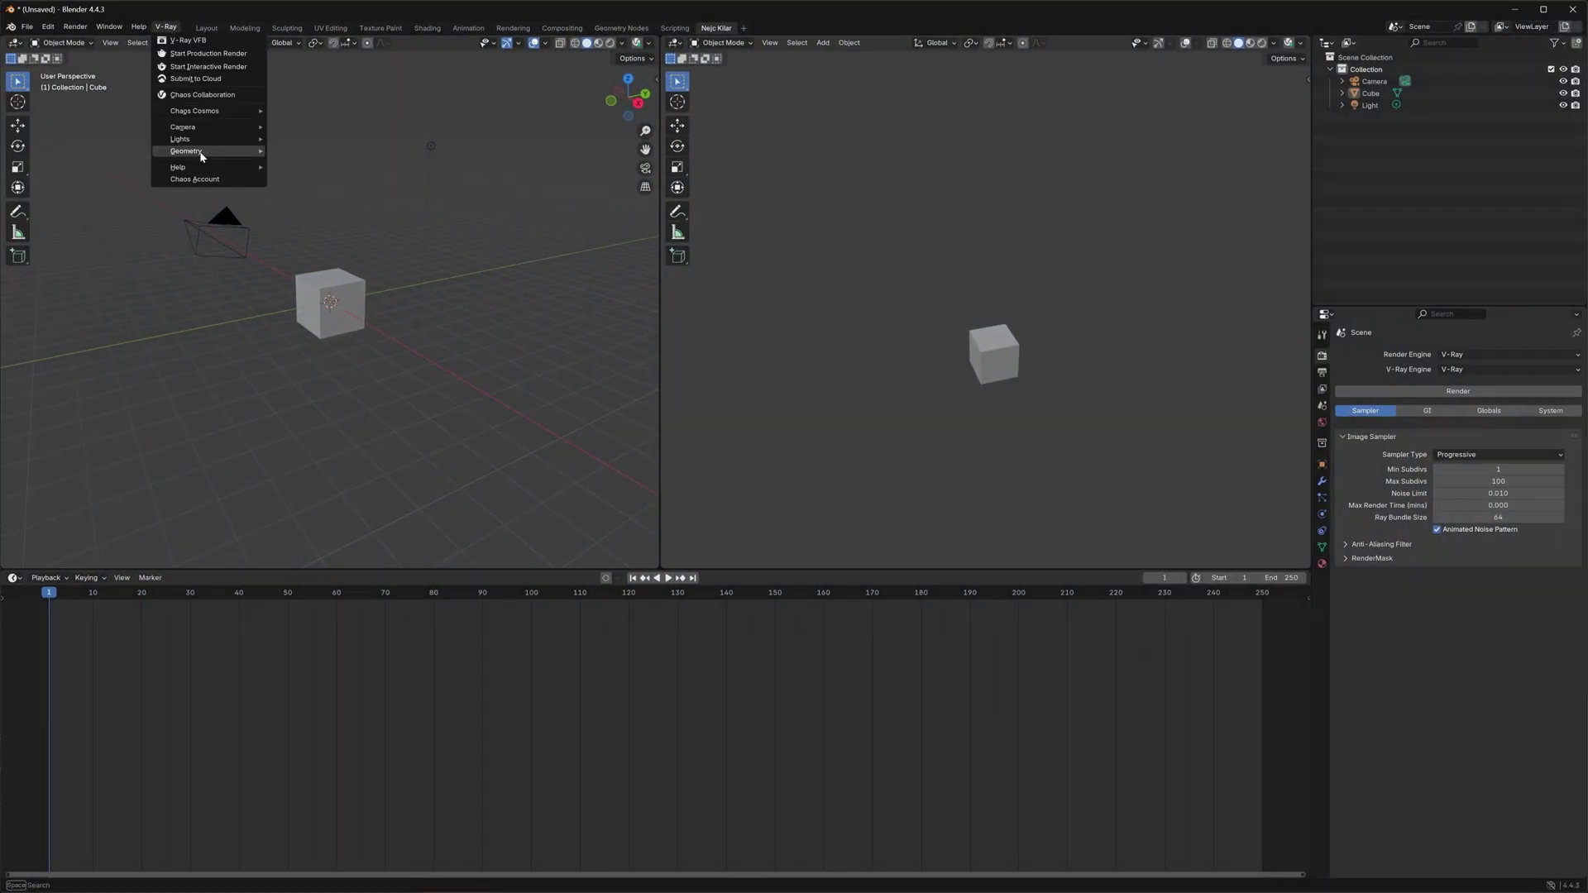
Step: Preview the Add > Light options, then switch the timeline to the V-Ray Node Editor
key("shift+a")
mouse_move(218, 531)
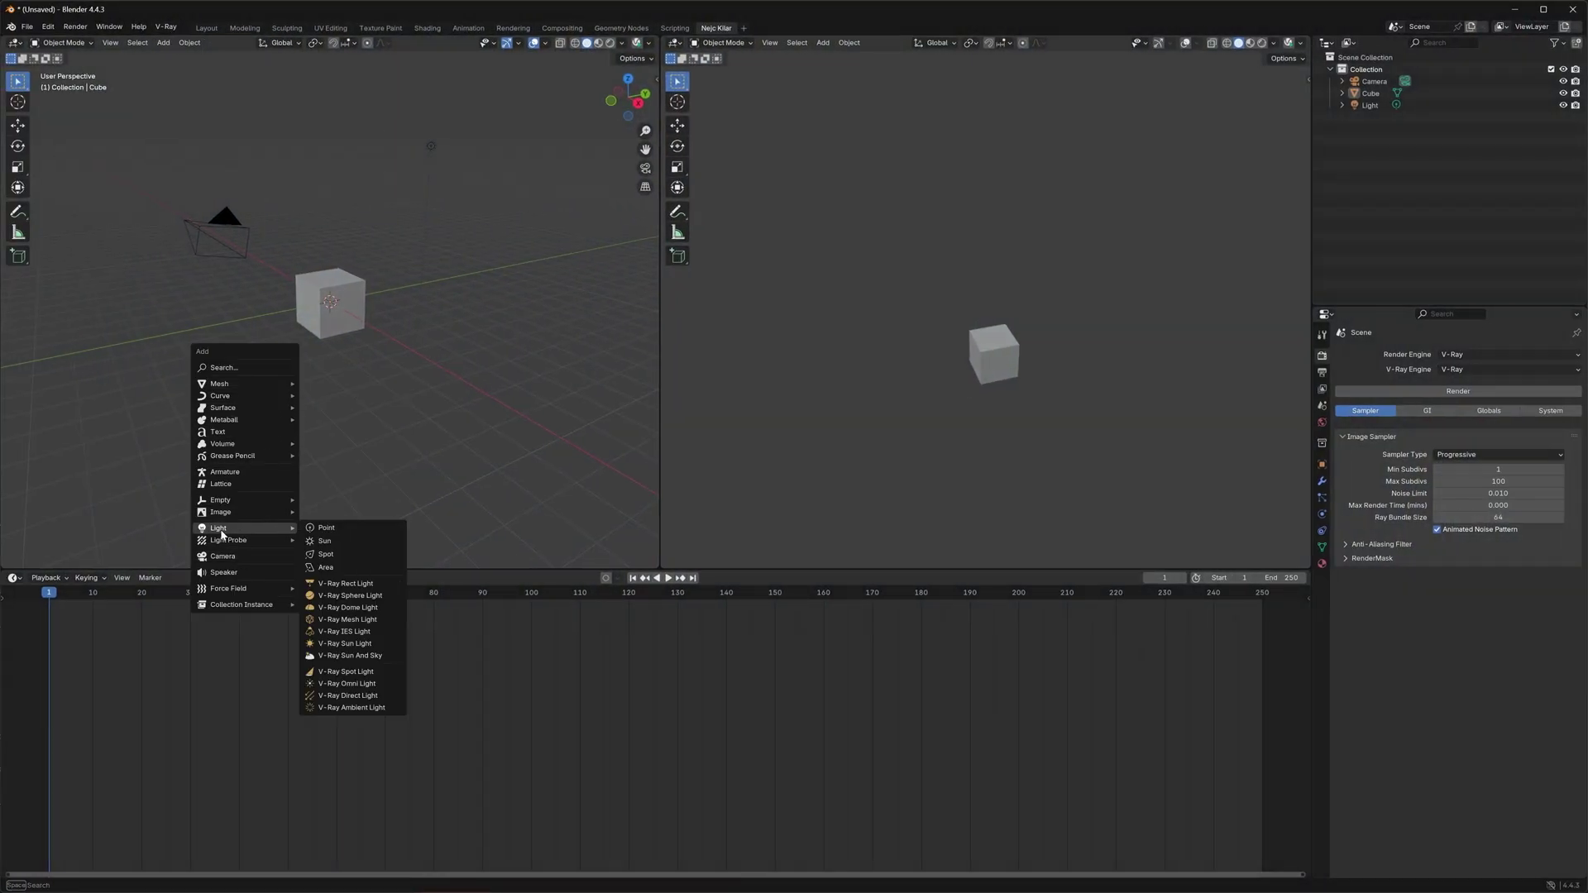
left_click(14, 578)
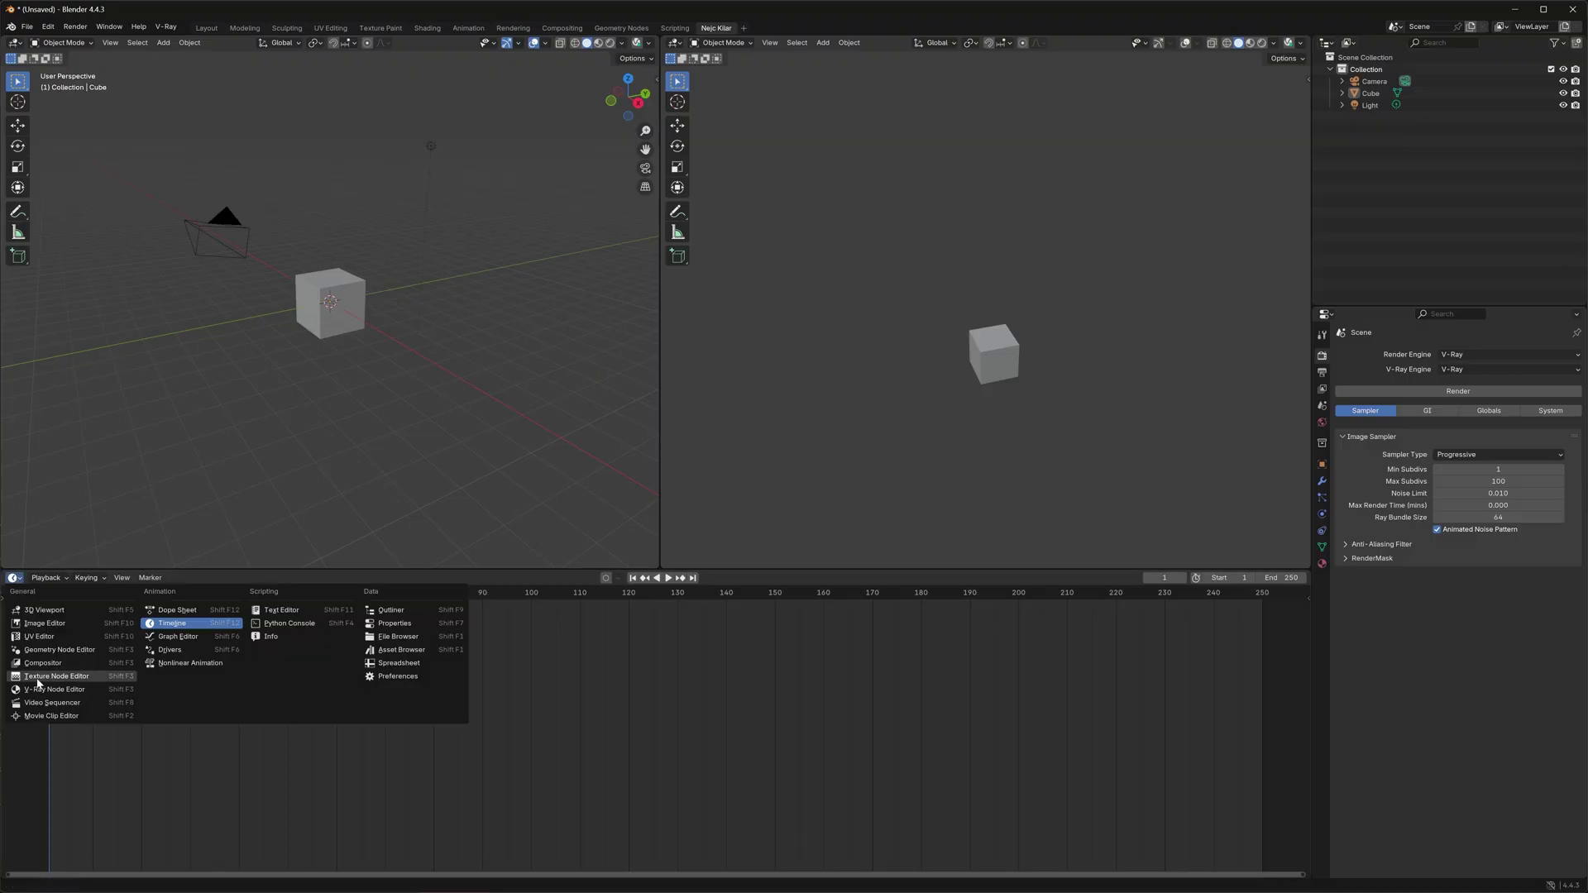
left_click(79, 697)
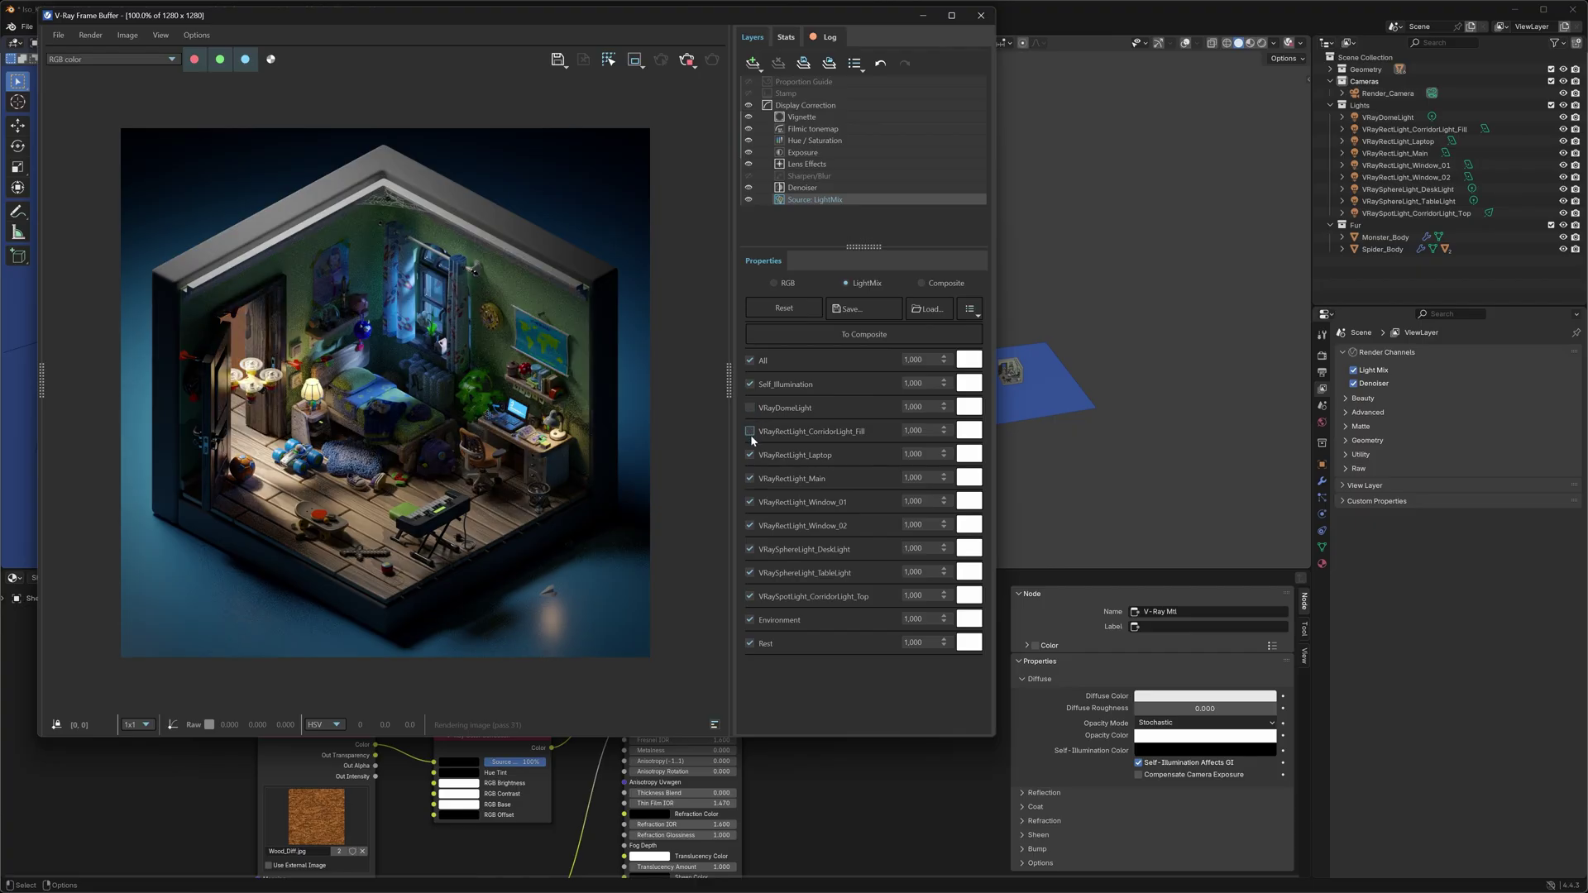
Step: Re-enable VRayDomeLight in the LightMix and set the TableLight colour to magenta
left_click(750, 408)
scroll(299, 400, "up", 4)
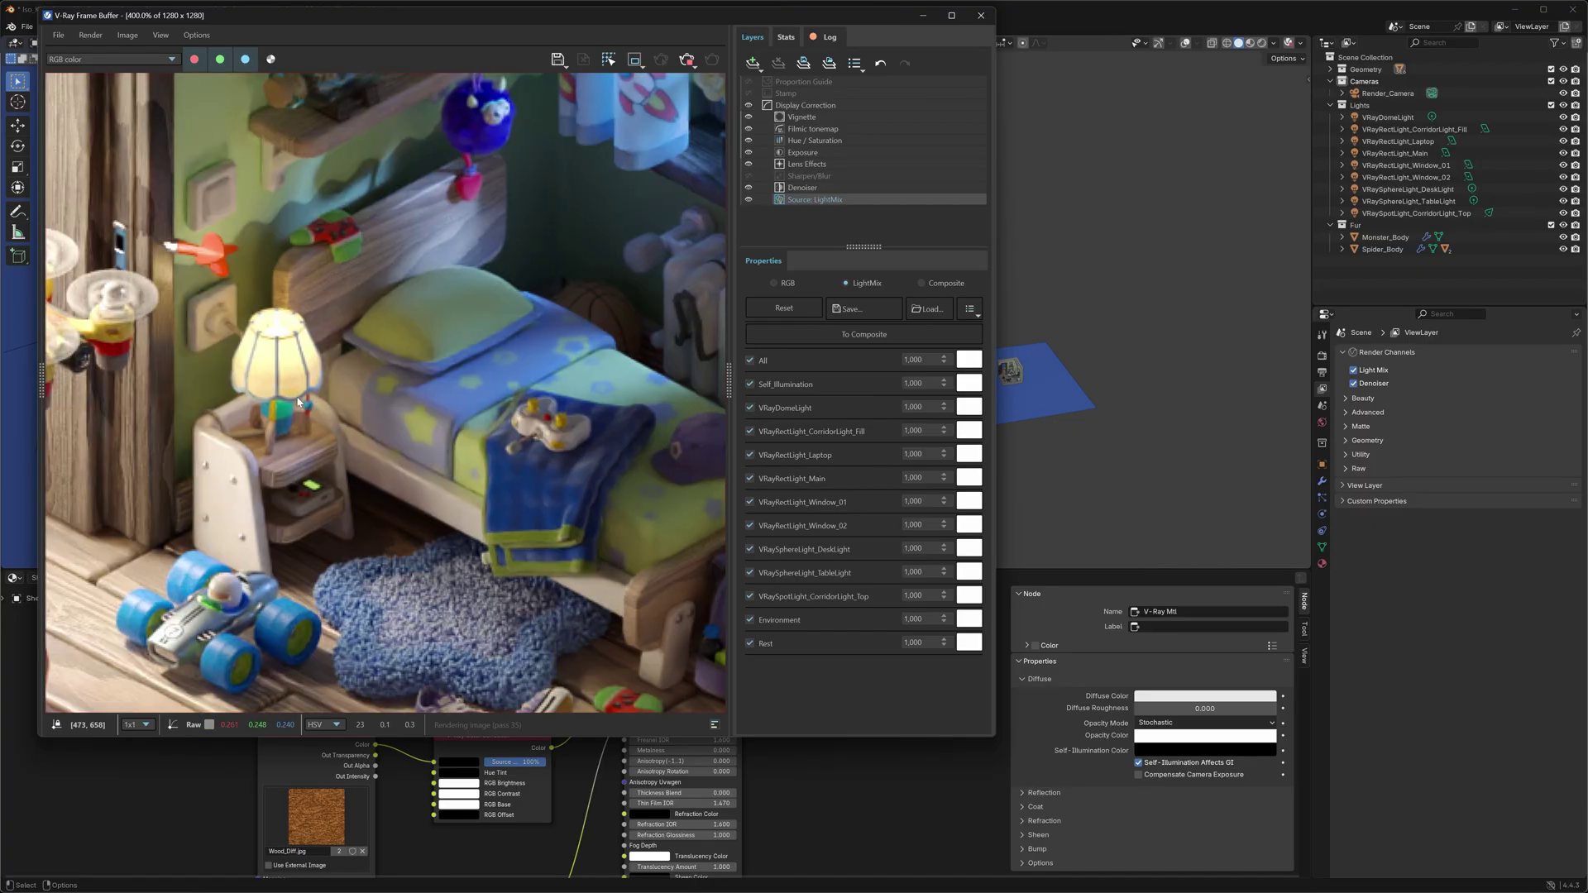
left_click(969, 574)
left_click(1136, 609)
left_click(1108, 603)
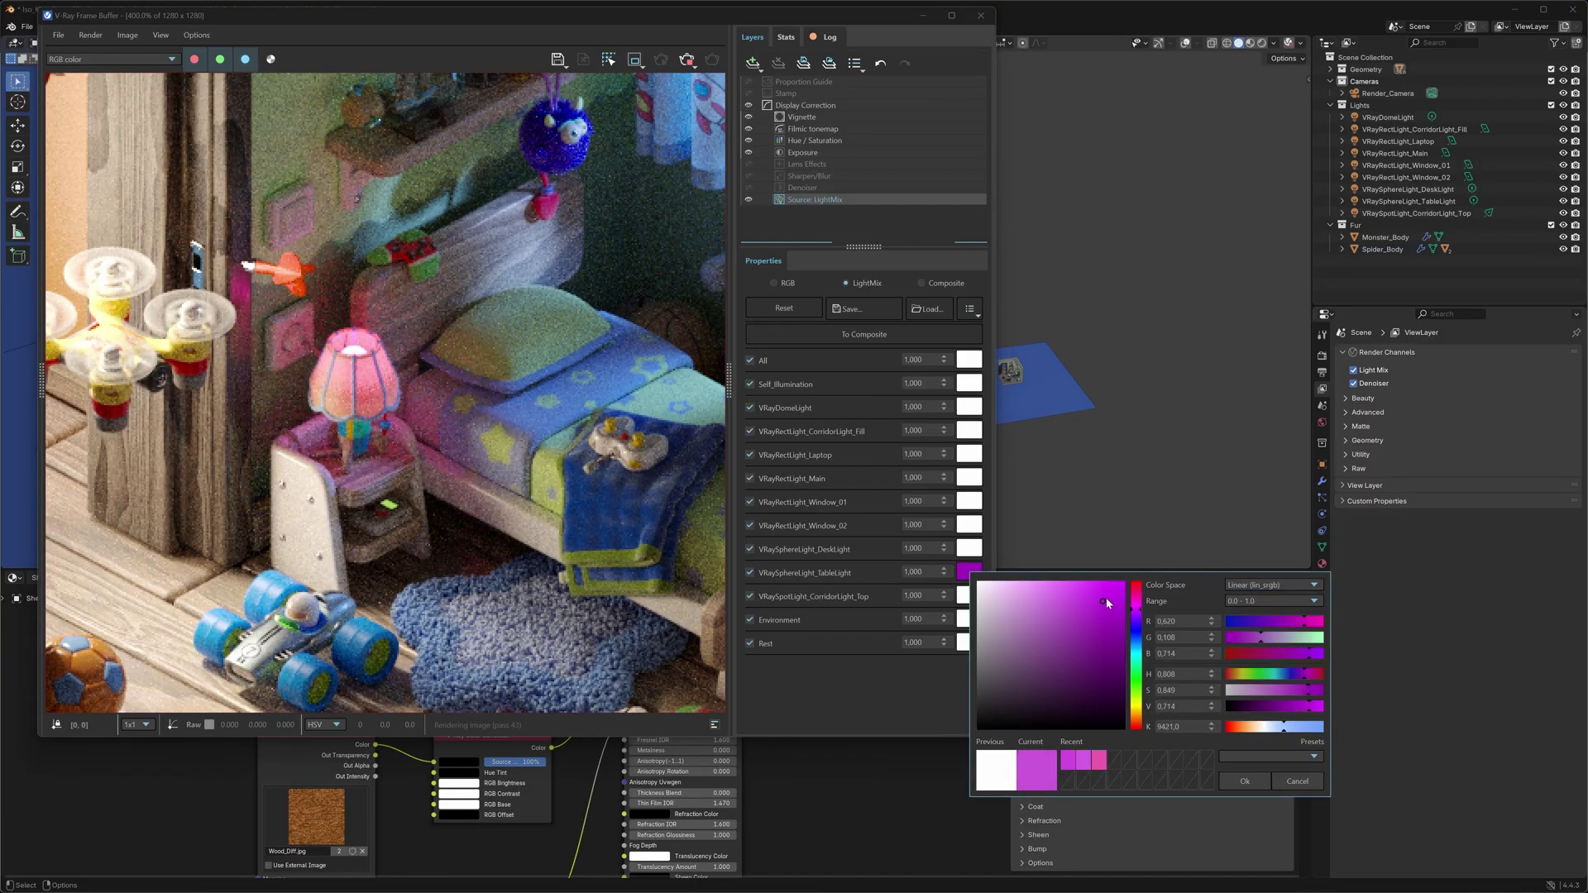
left_click(1243, 781)
scroll(463, 451, "down", 4)
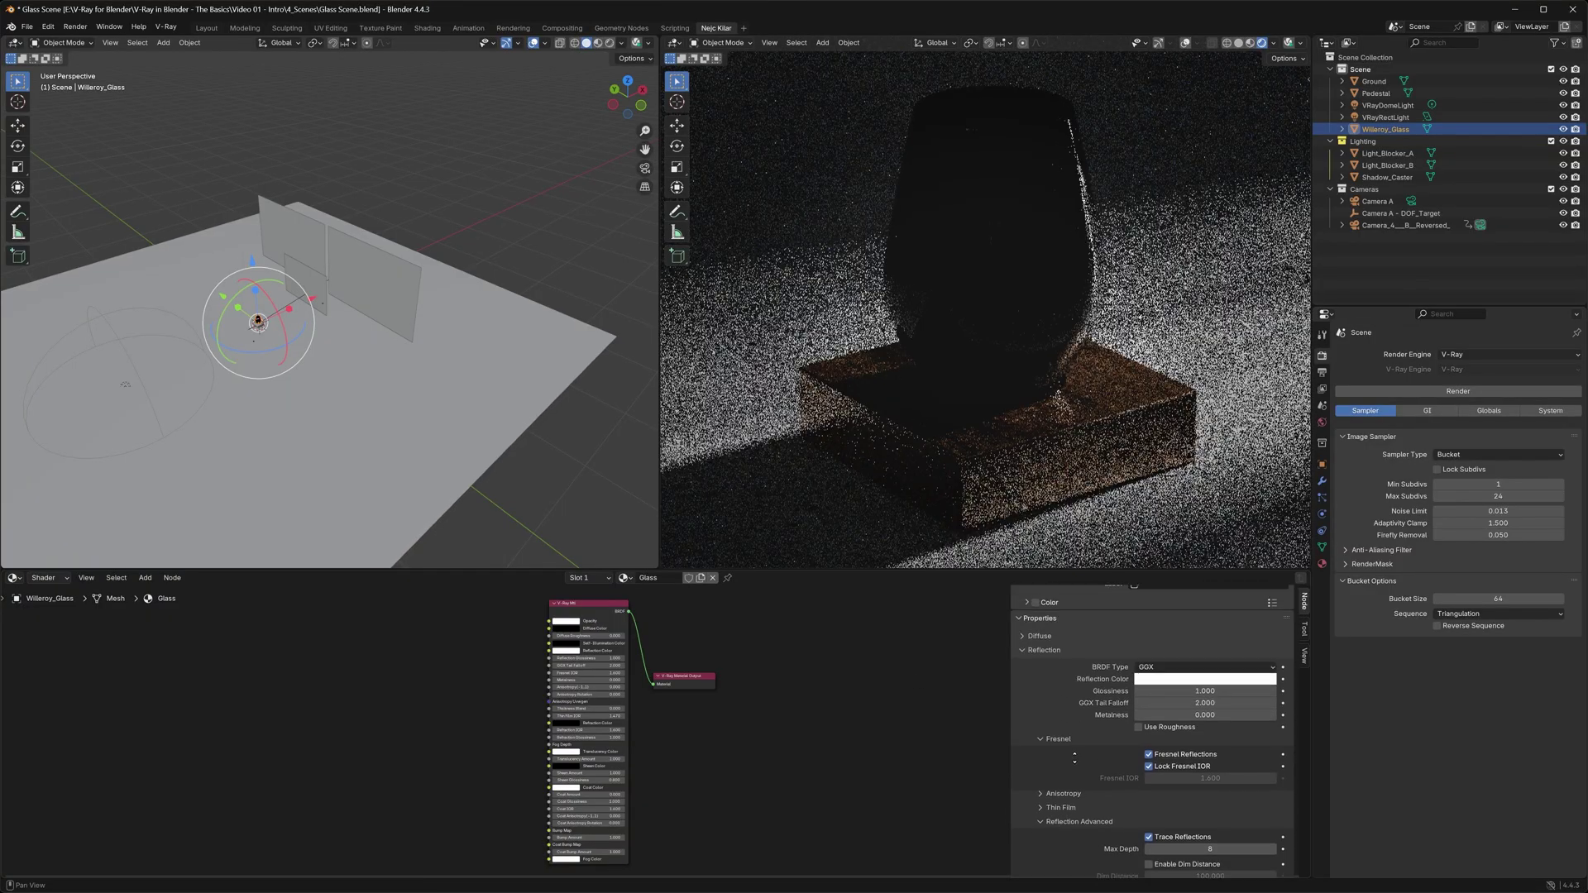
Step: Set both the V-Ray Mtl Reflection Color and Refraction Color to white
left_click(1044, 670)
left_click(1044, 721)
left_click(1205, 737)
left_click_drag(1249, 653, 1249, 551)
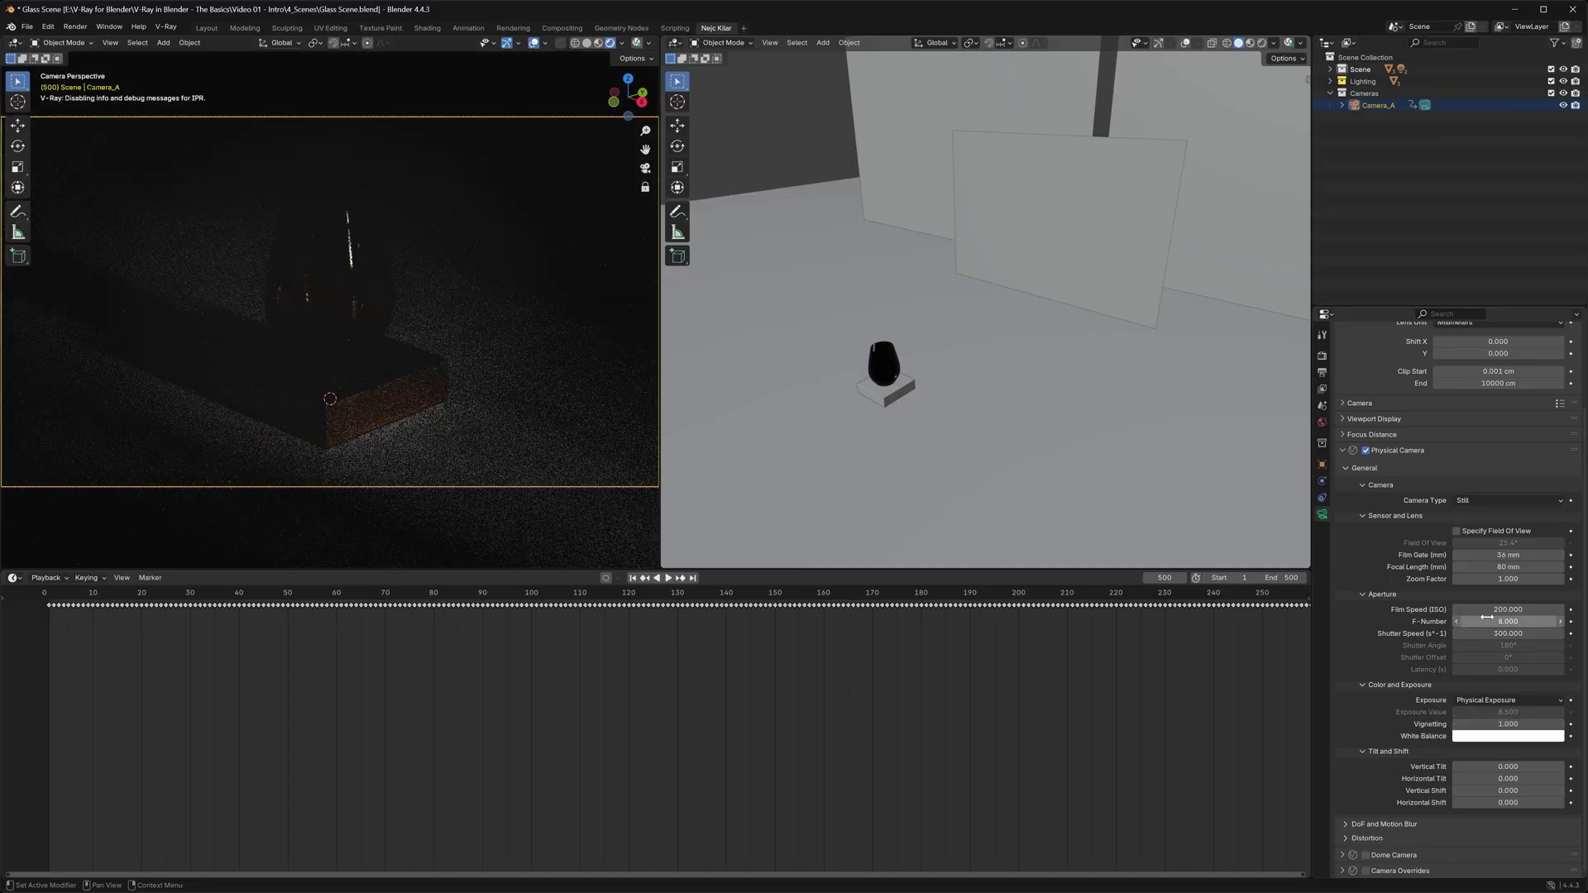
Step: Set the physical camera's Film Speed (ISO) to 1000 and its F-Number to 4
key("Return")
key("Return")
type("10")
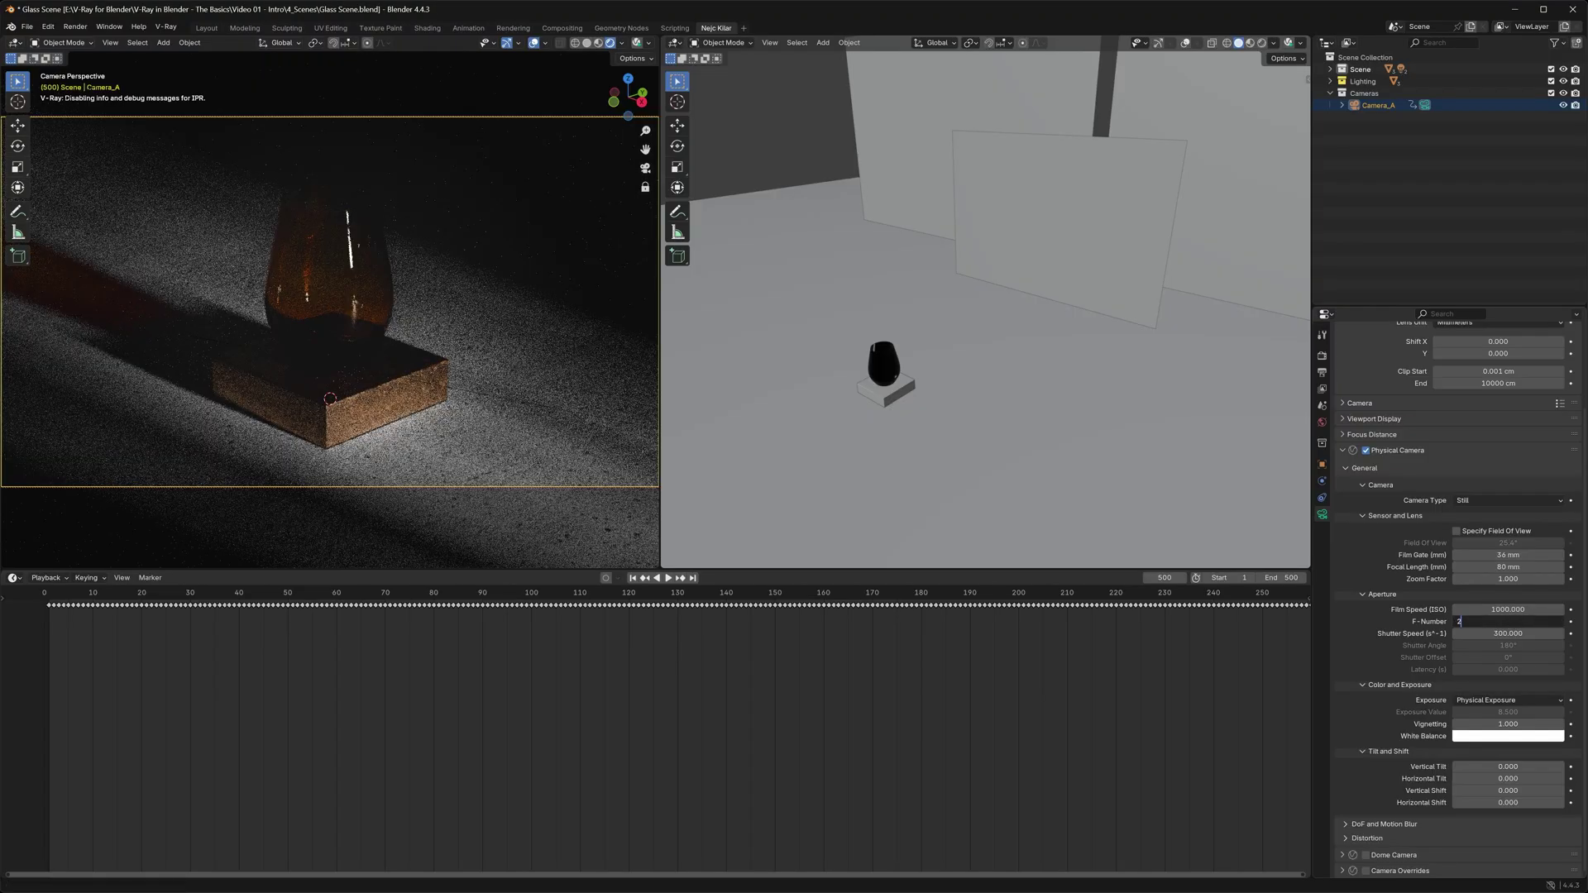
type("2")
key("Return")
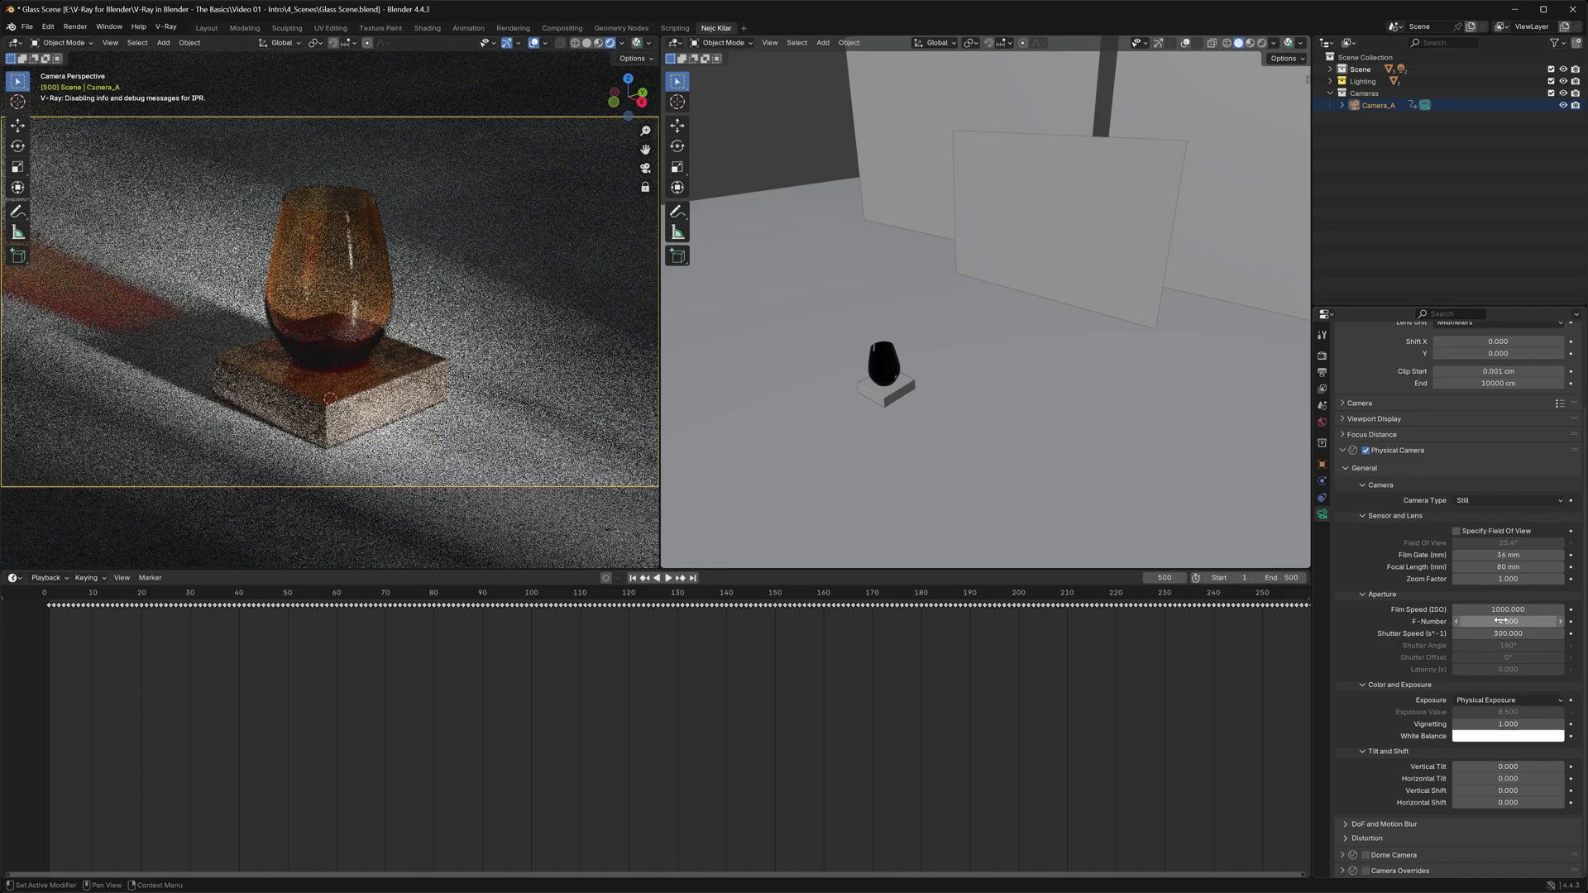
key("Return")
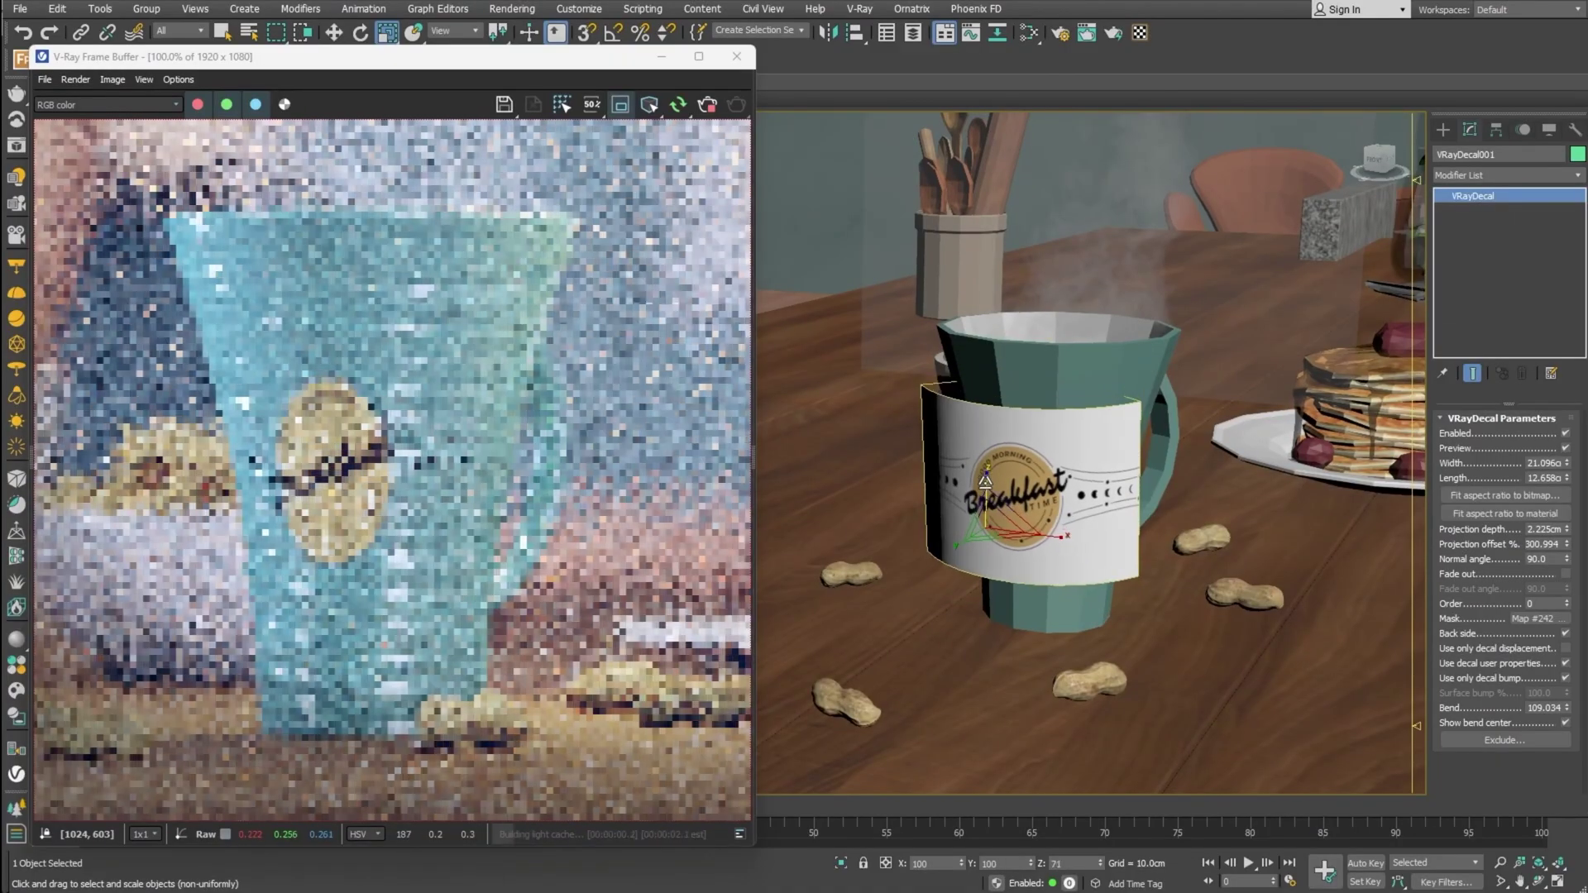
Step: Scale the VRayDecal wider around the mug and rotate it level
left_click_drag(985, 481, 1017, 513)
middle_click_drag(1017, 512, 1034, 662, "alt")
key("e")
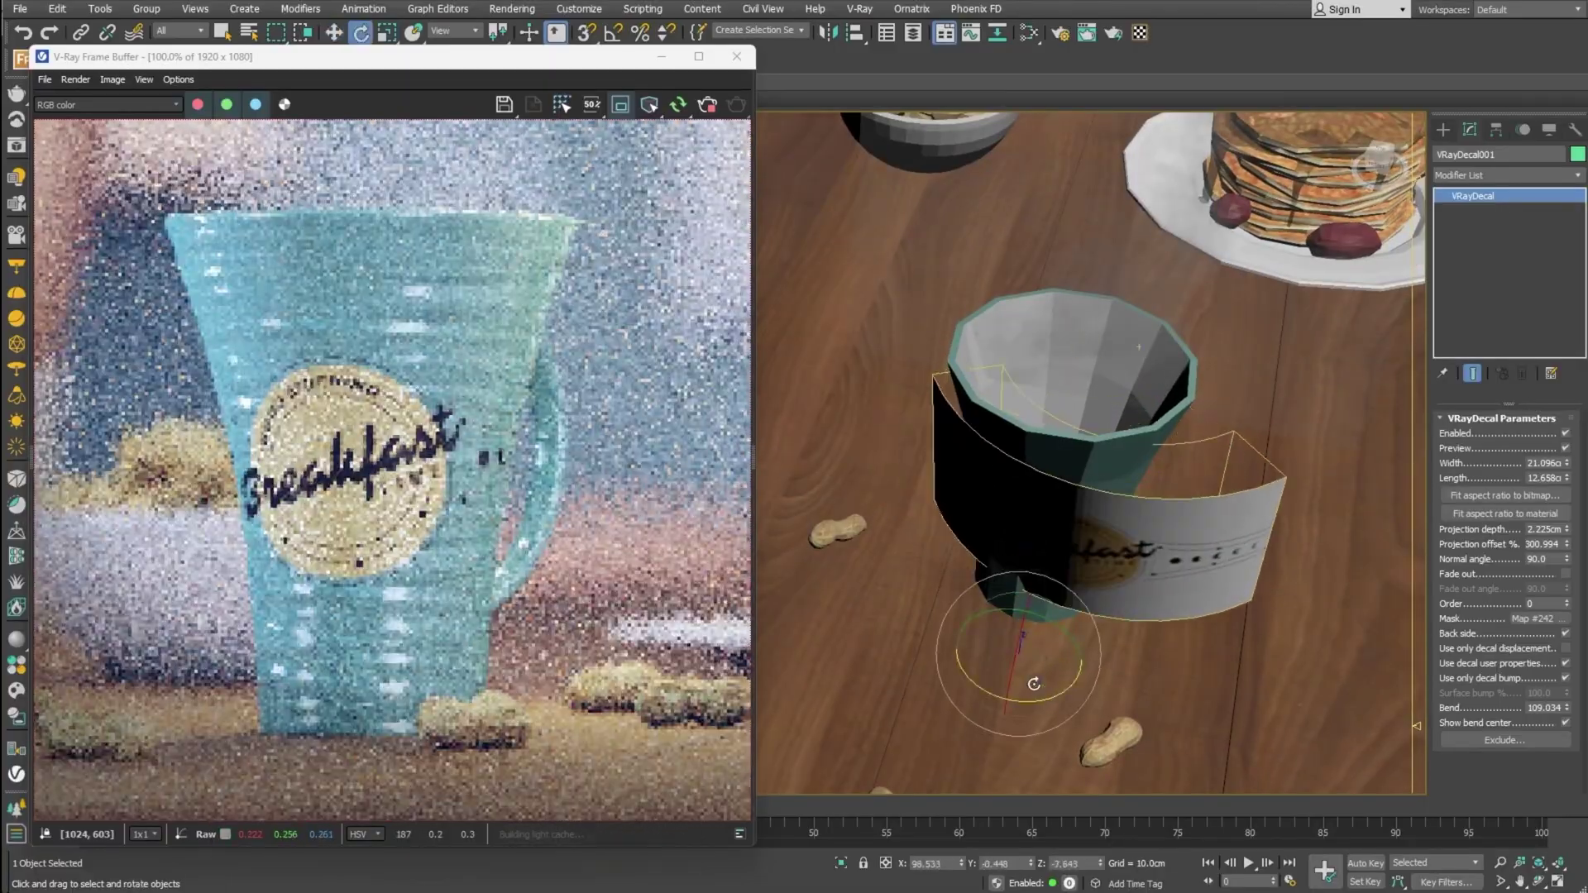
left_click_drag(1033, 683, 992, 654)
key("w")
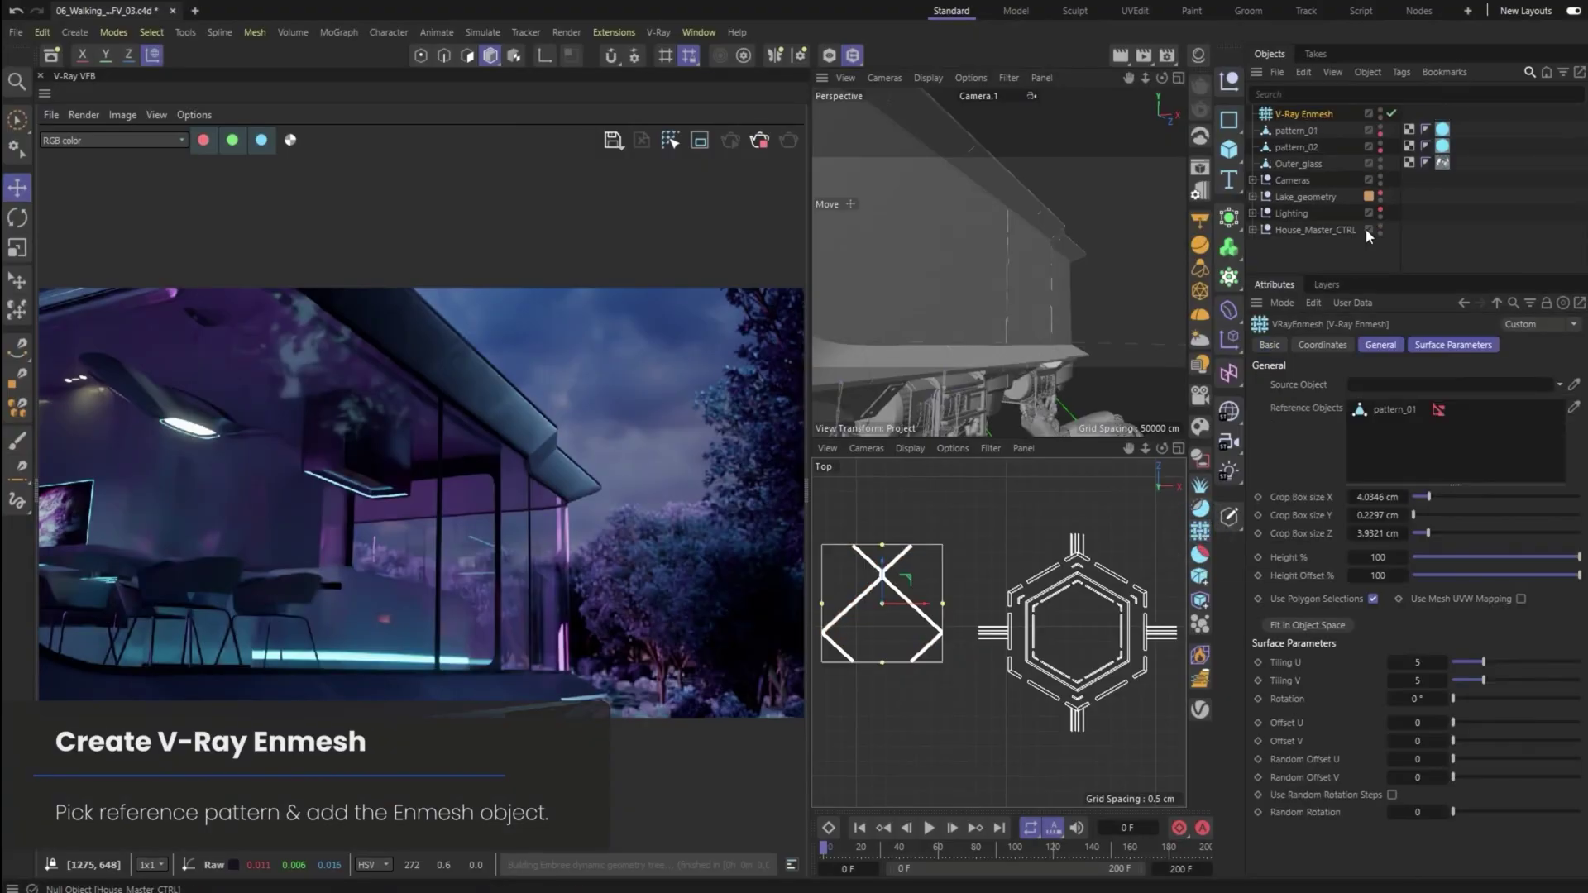
Step: Assign the pattern material to V-Ray Enmesh and make Outer_glass its Source Object
left_click_drag(1418, 122, 1411, 115)
left_click_drag(1298, 163, 1367, 388)
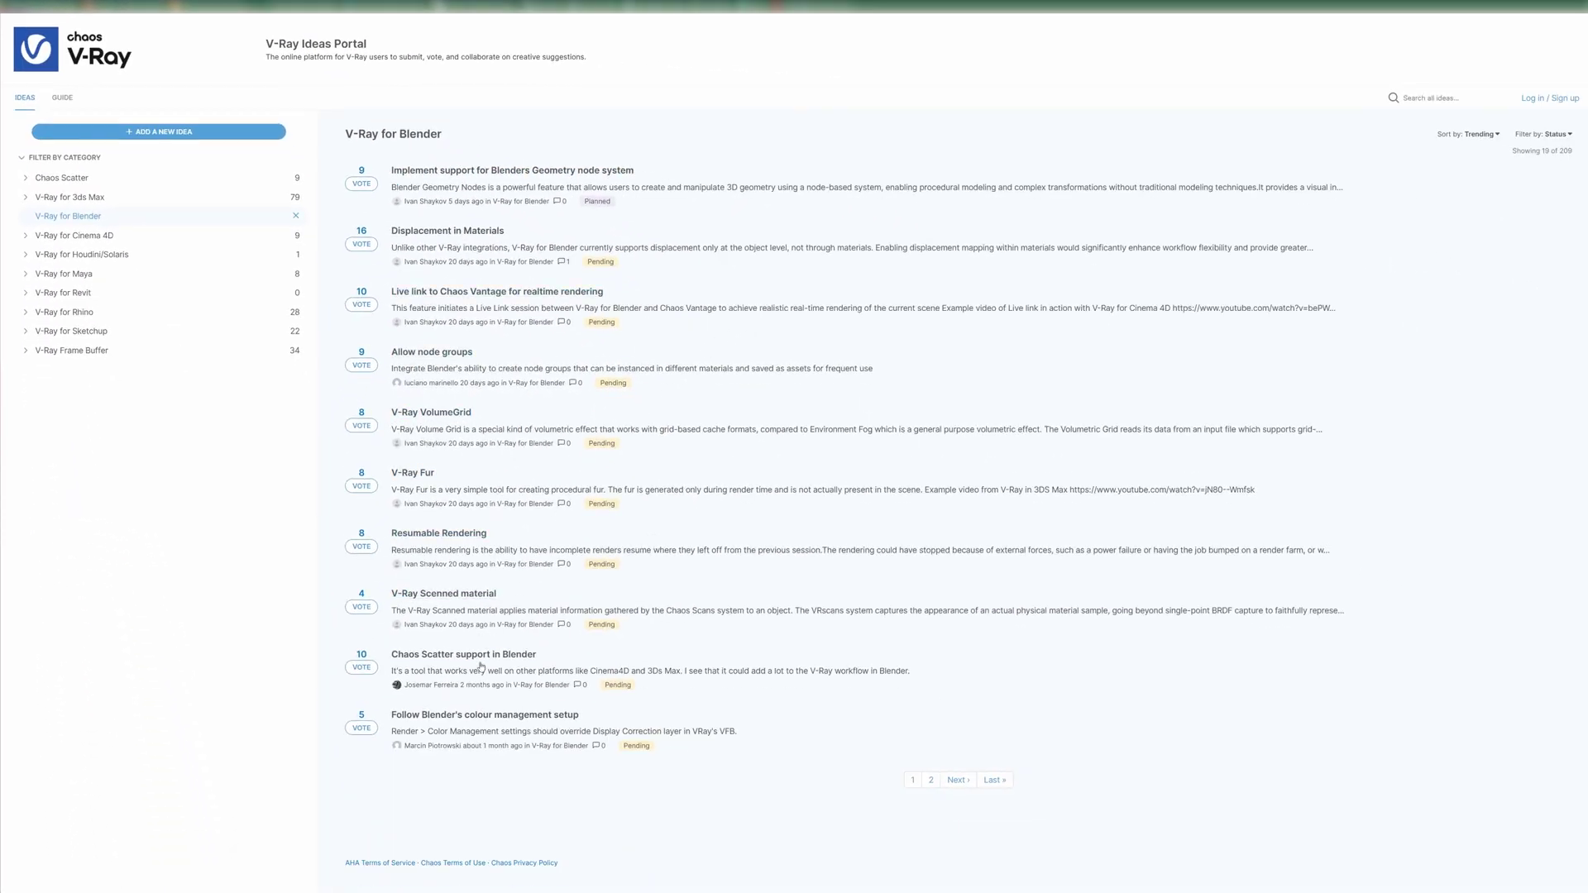
Step: Open the 'Displacement in Materials' idea from the V-Ray for Blender list
left_click(460, 235)
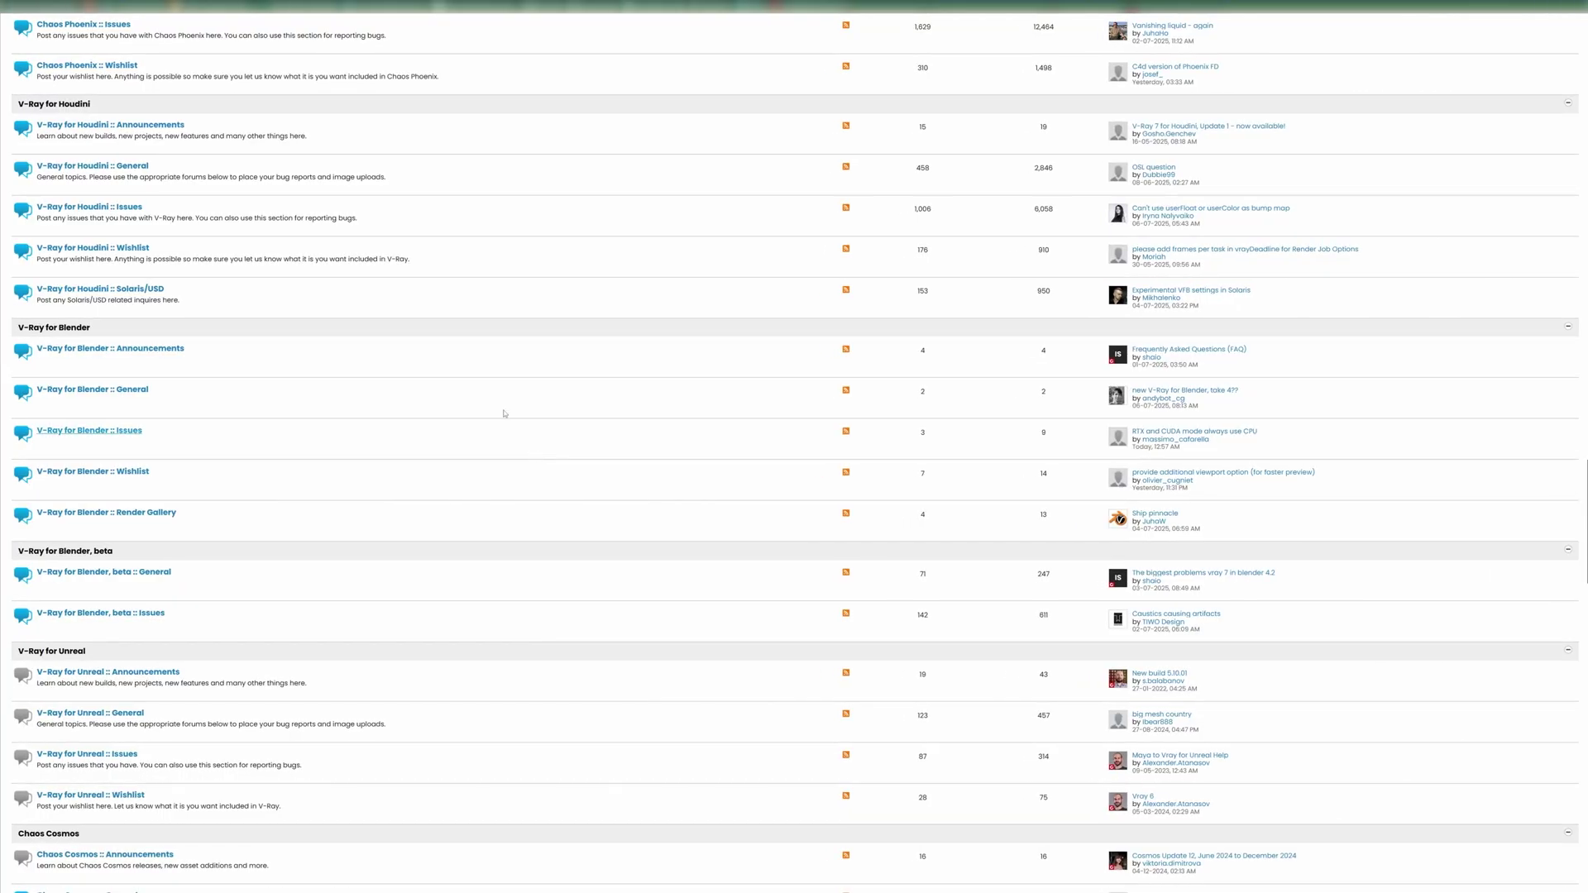
Step: Open the 'V-Ray for Blender :: Announcements' forum from the index
left_click(173, 358)
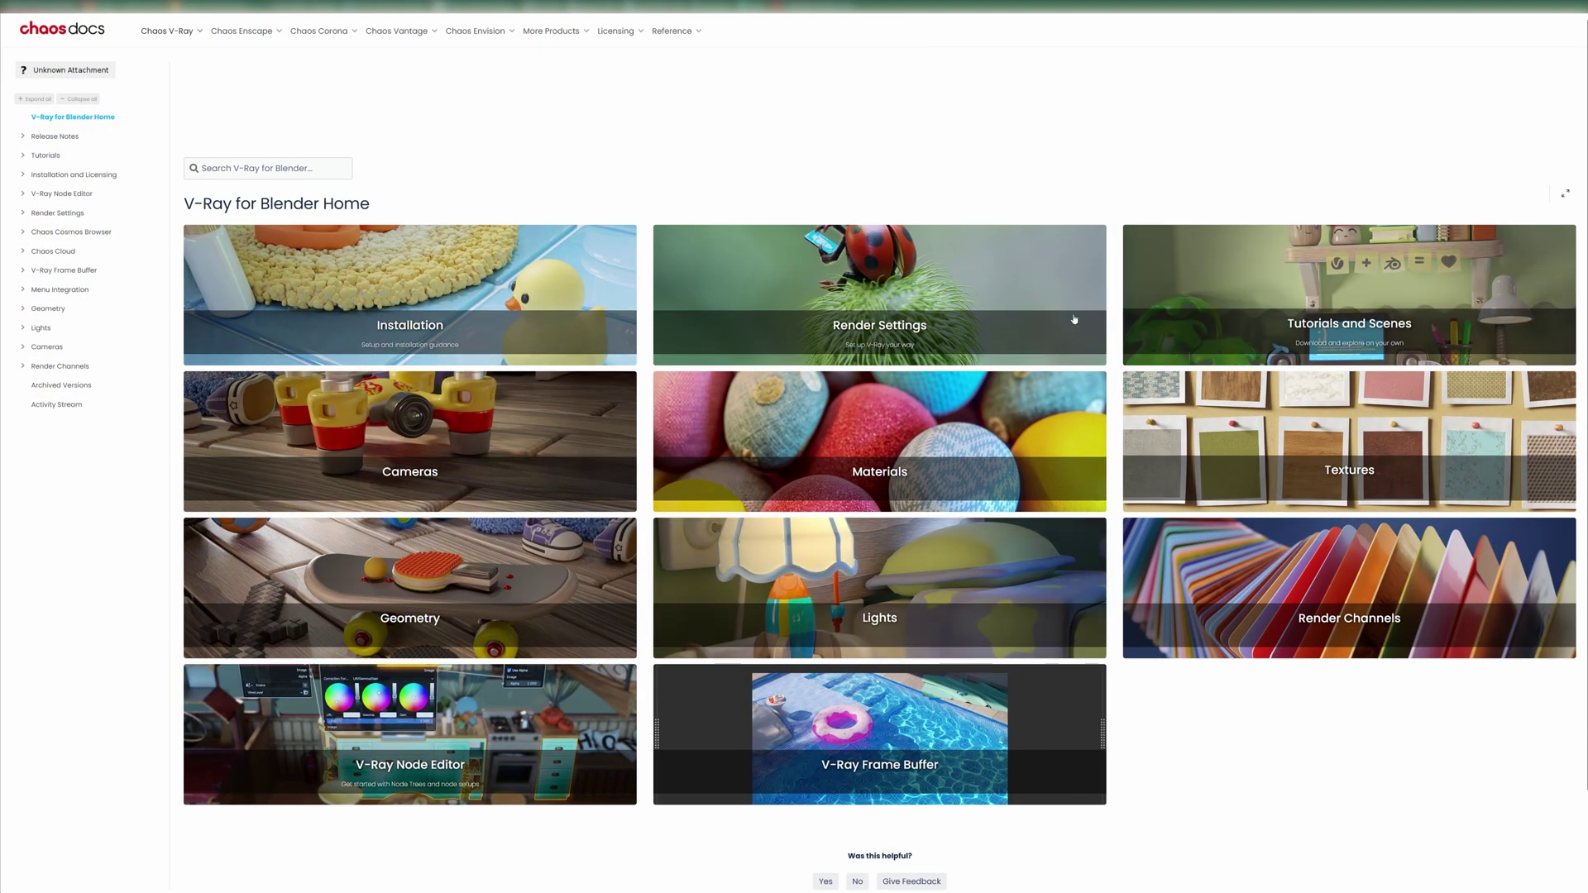
Step: Open the Render Settings docs and scroll through the Sampler anti-aliasing filter and Moire examples
left_click(820, 321)
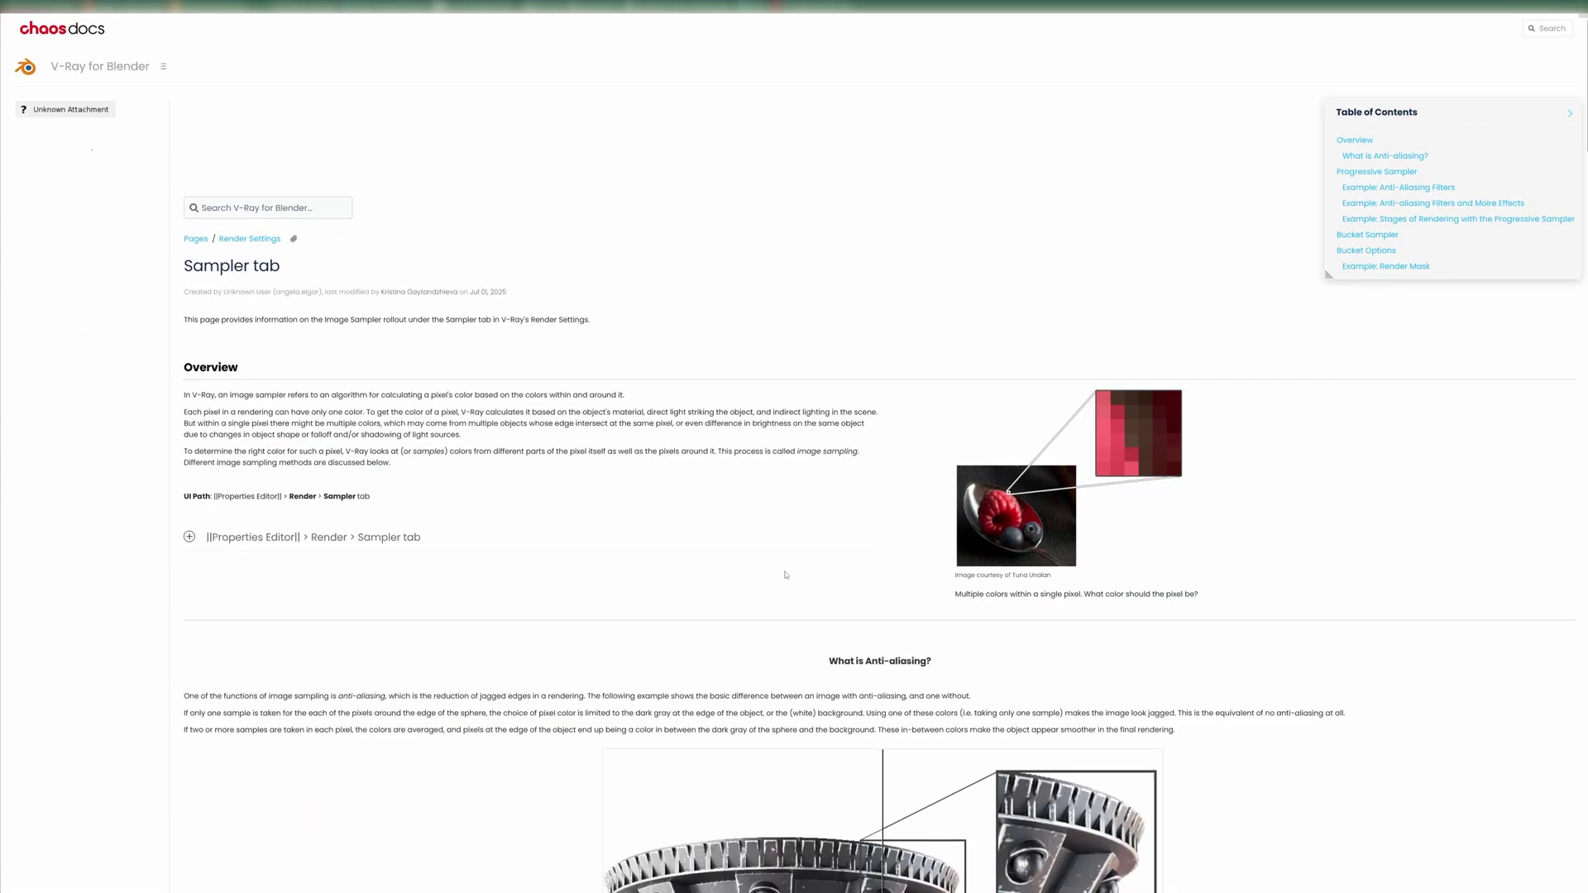
scroll(786, 546, "down", 1)
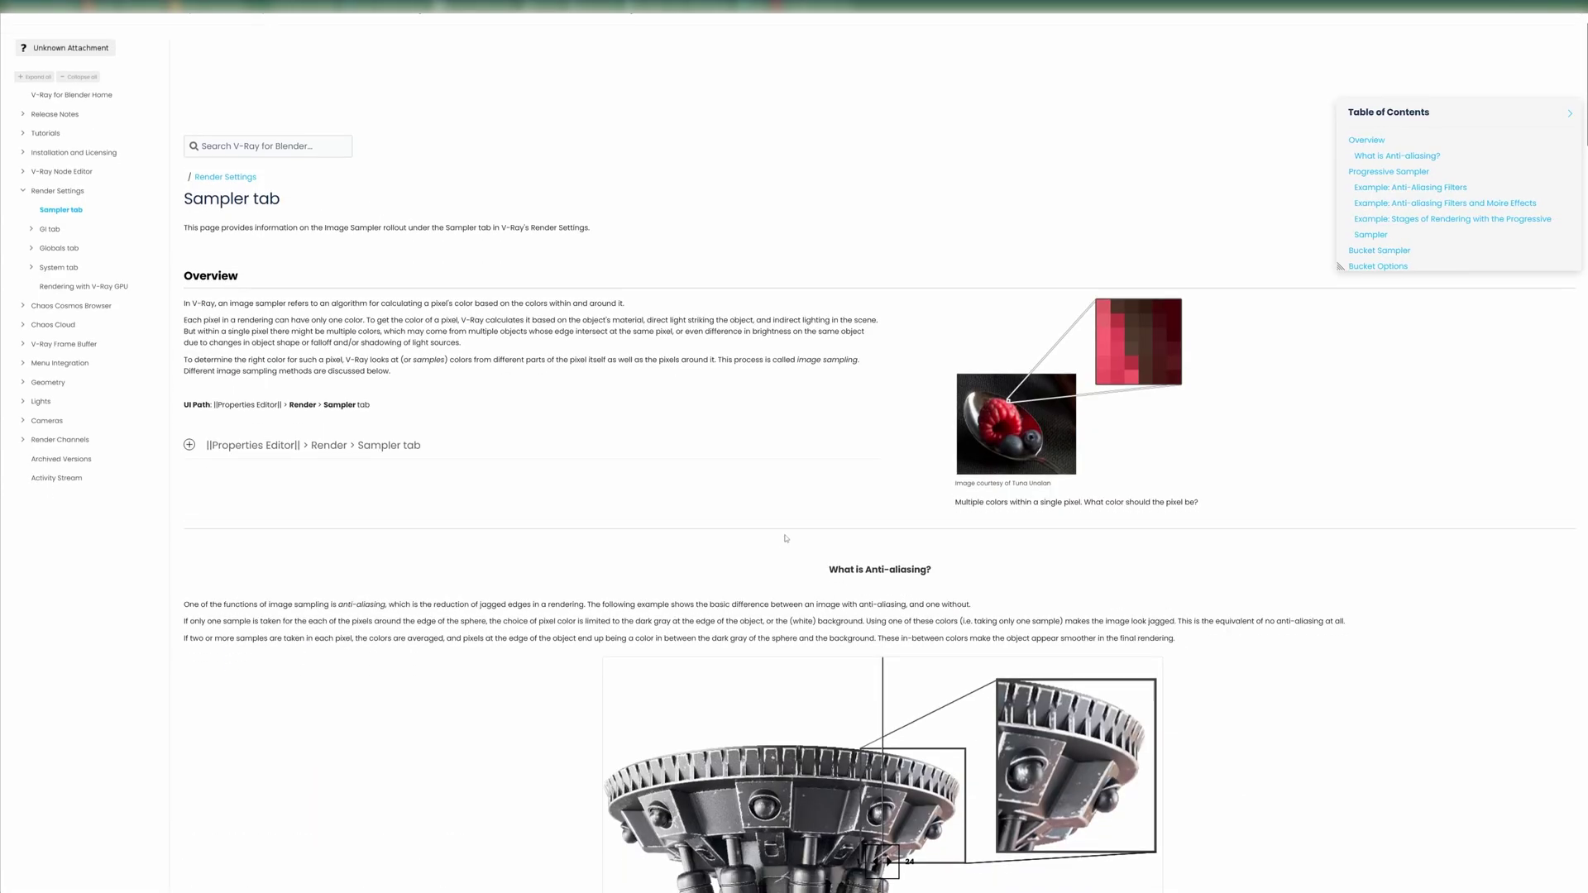
scroll(786, 539, "down", 20)
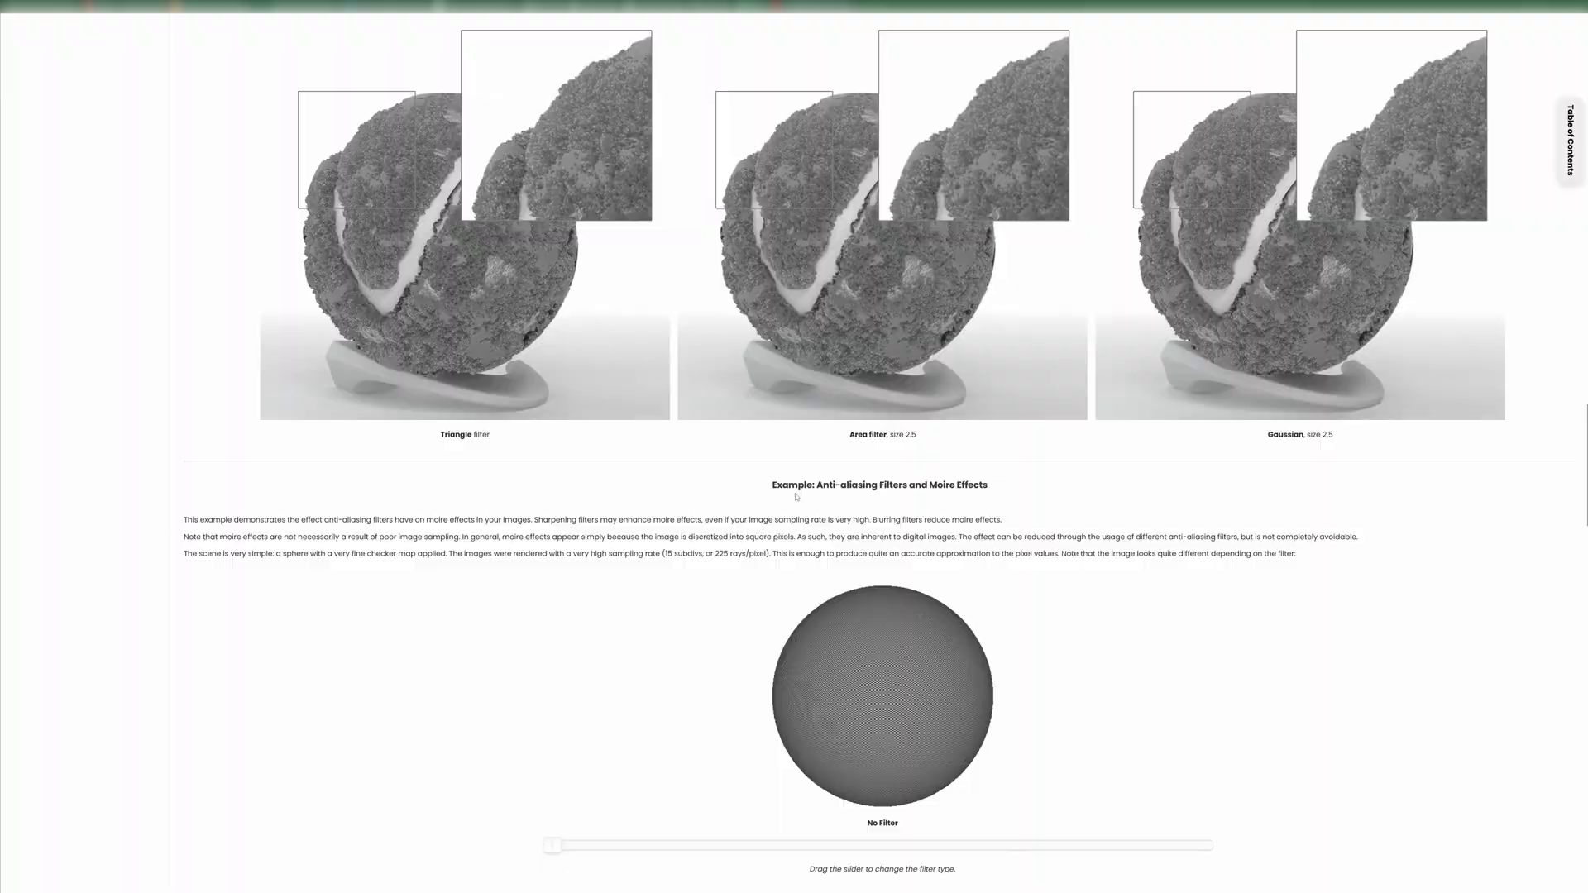
scroll(797, 497, "down", 8)
scroll(583, 443, "up", 3)
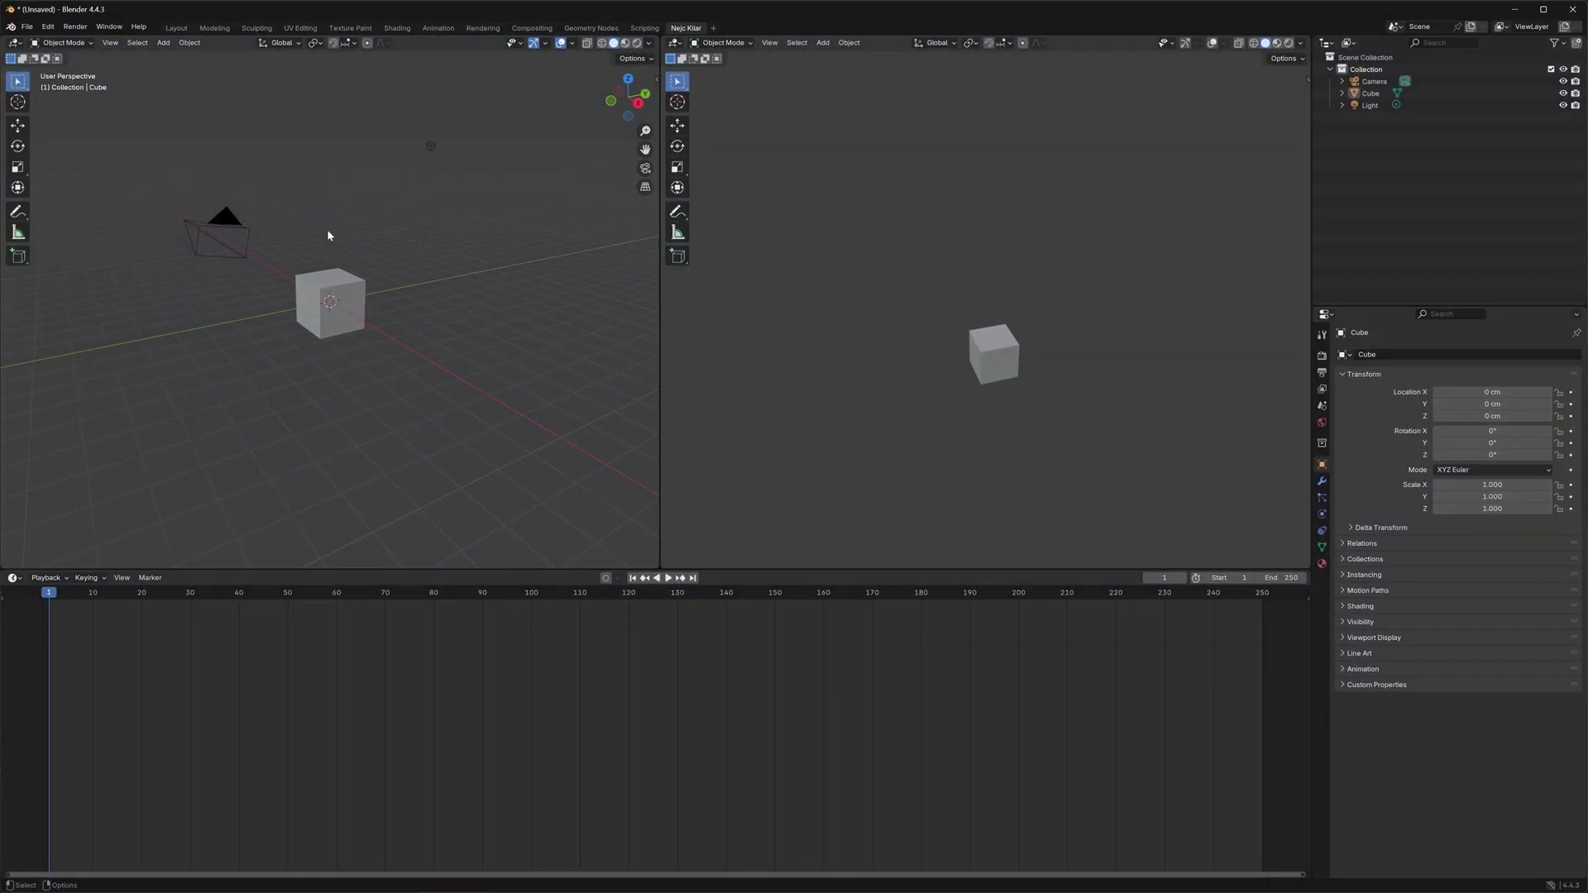
Step: Enable the V-Ray For Blender add-on in Preferences > Add-ons
left_click(49, 27)
left_click(108, 181)
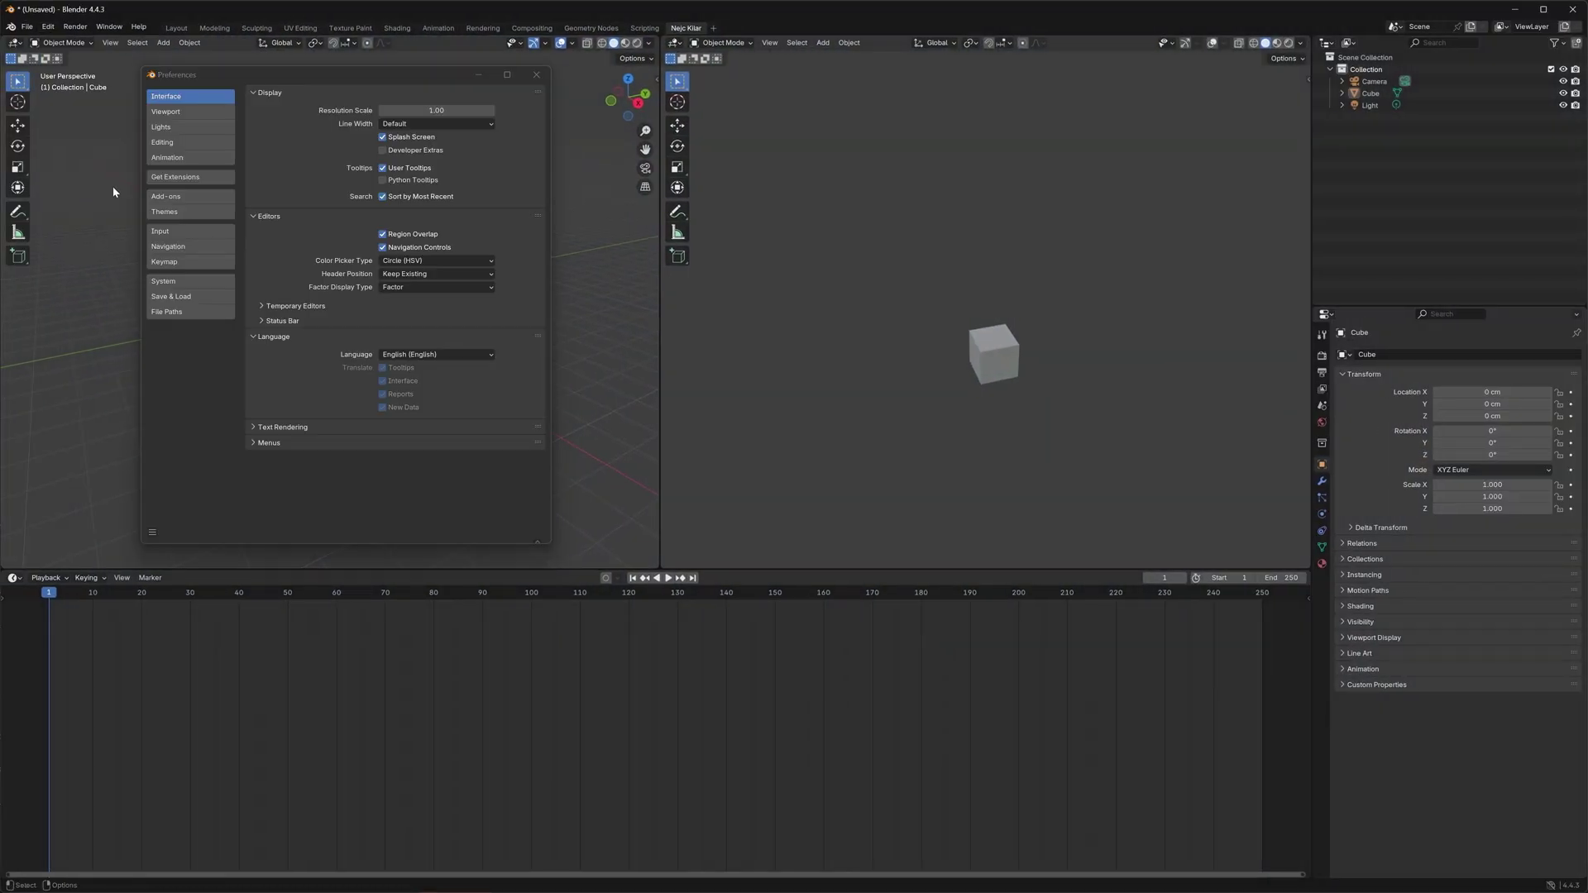
left_click(160, 199)
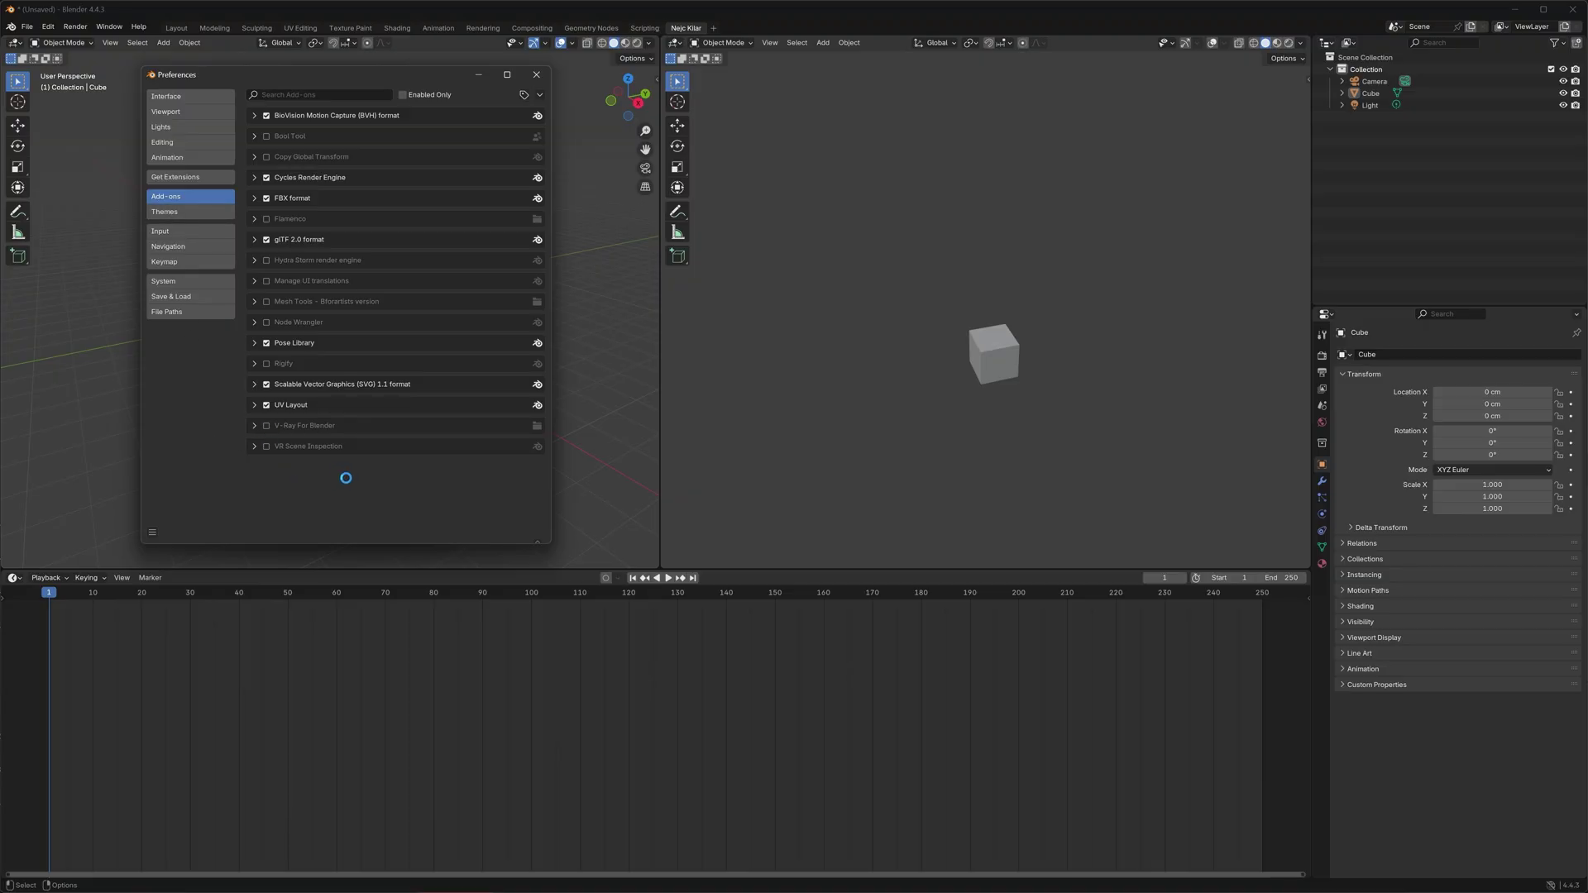
left_click(477, 77)
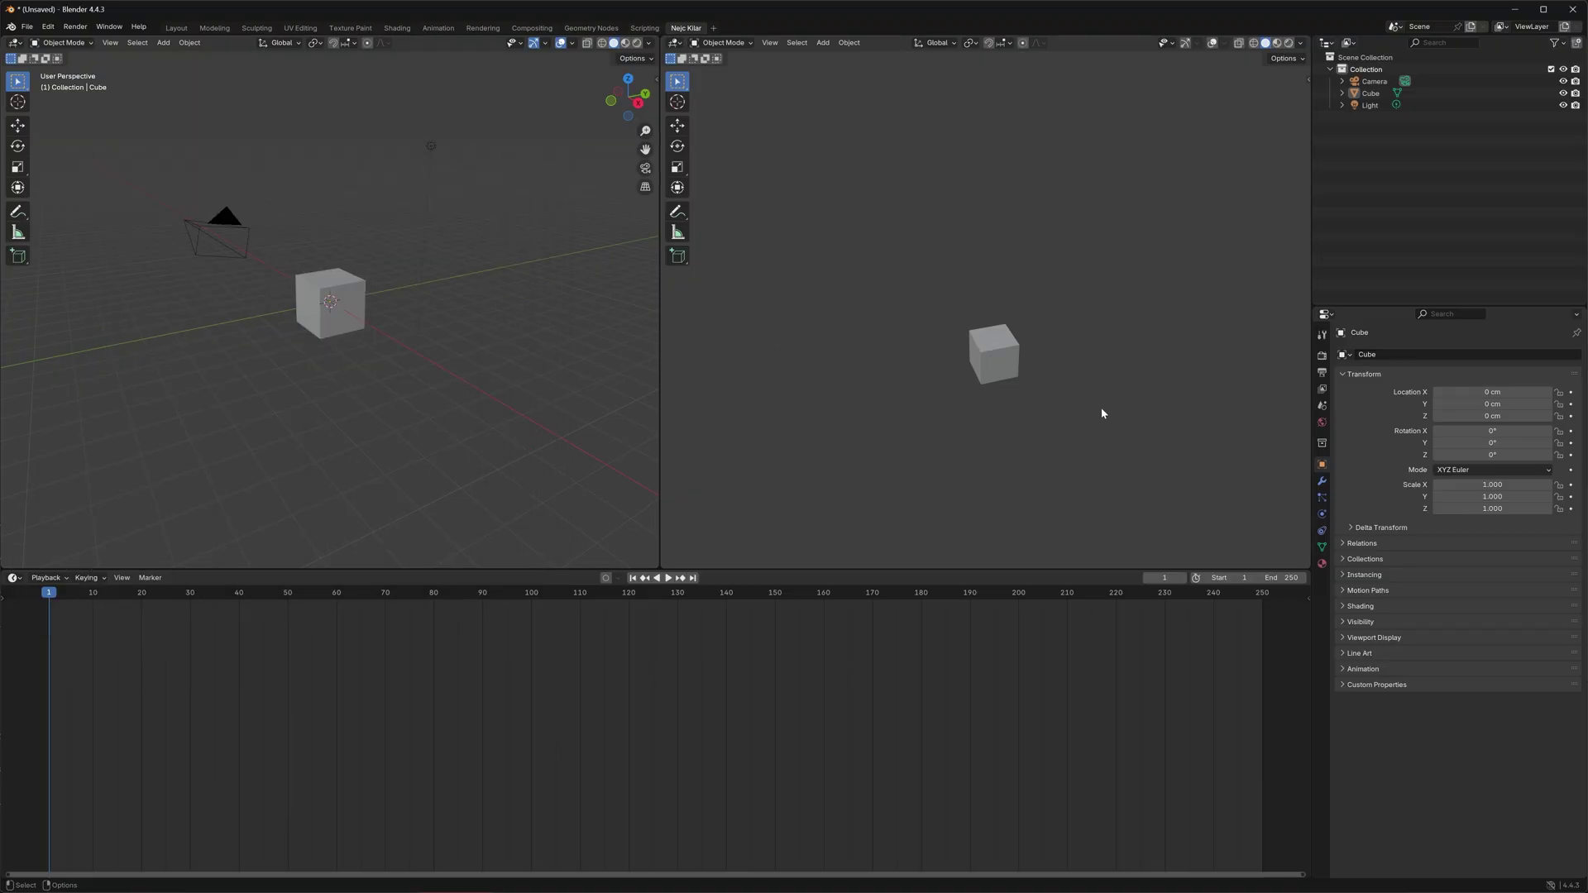
Step: Set the scene's Render Engine to V-Ray in Render Properties
left_click(1321, 355)
left_click(1453, 358)
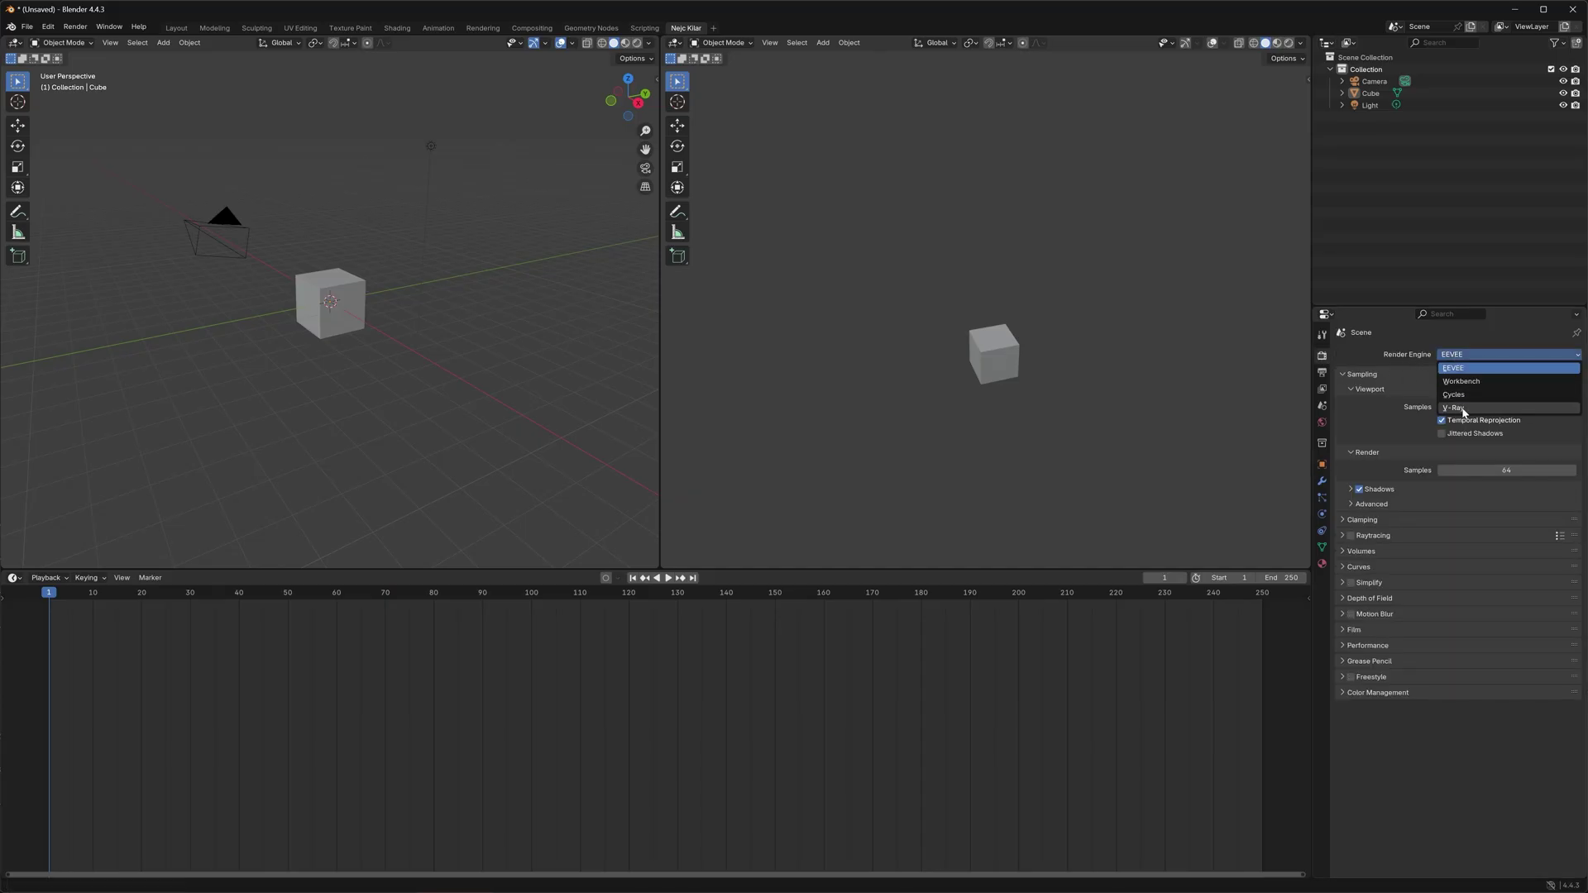
left_click(1462, 408)
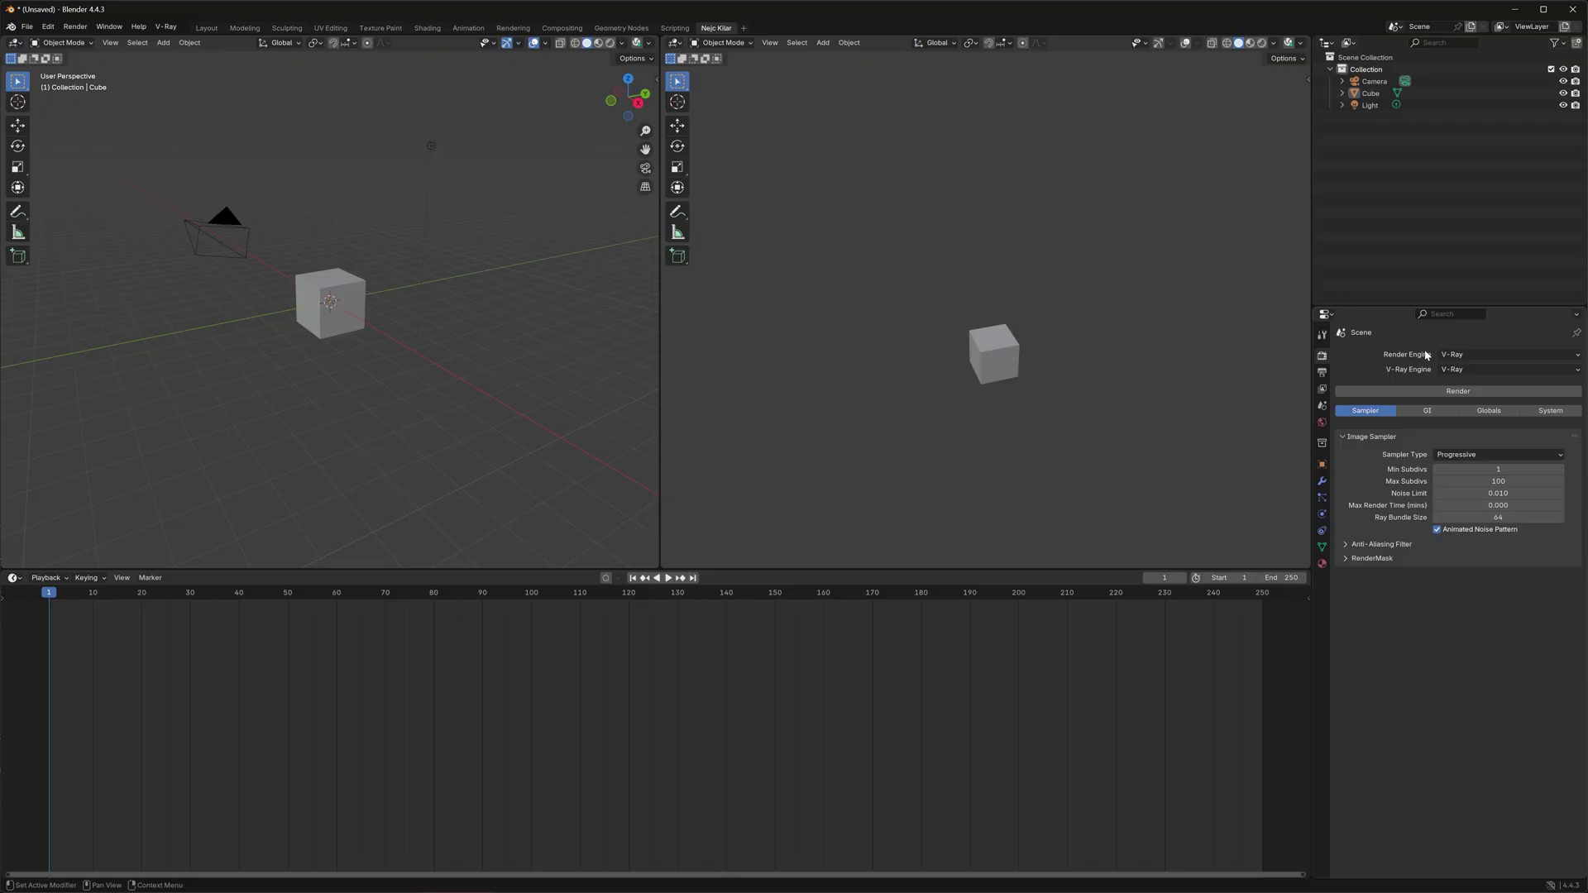
left_click(168, 31)
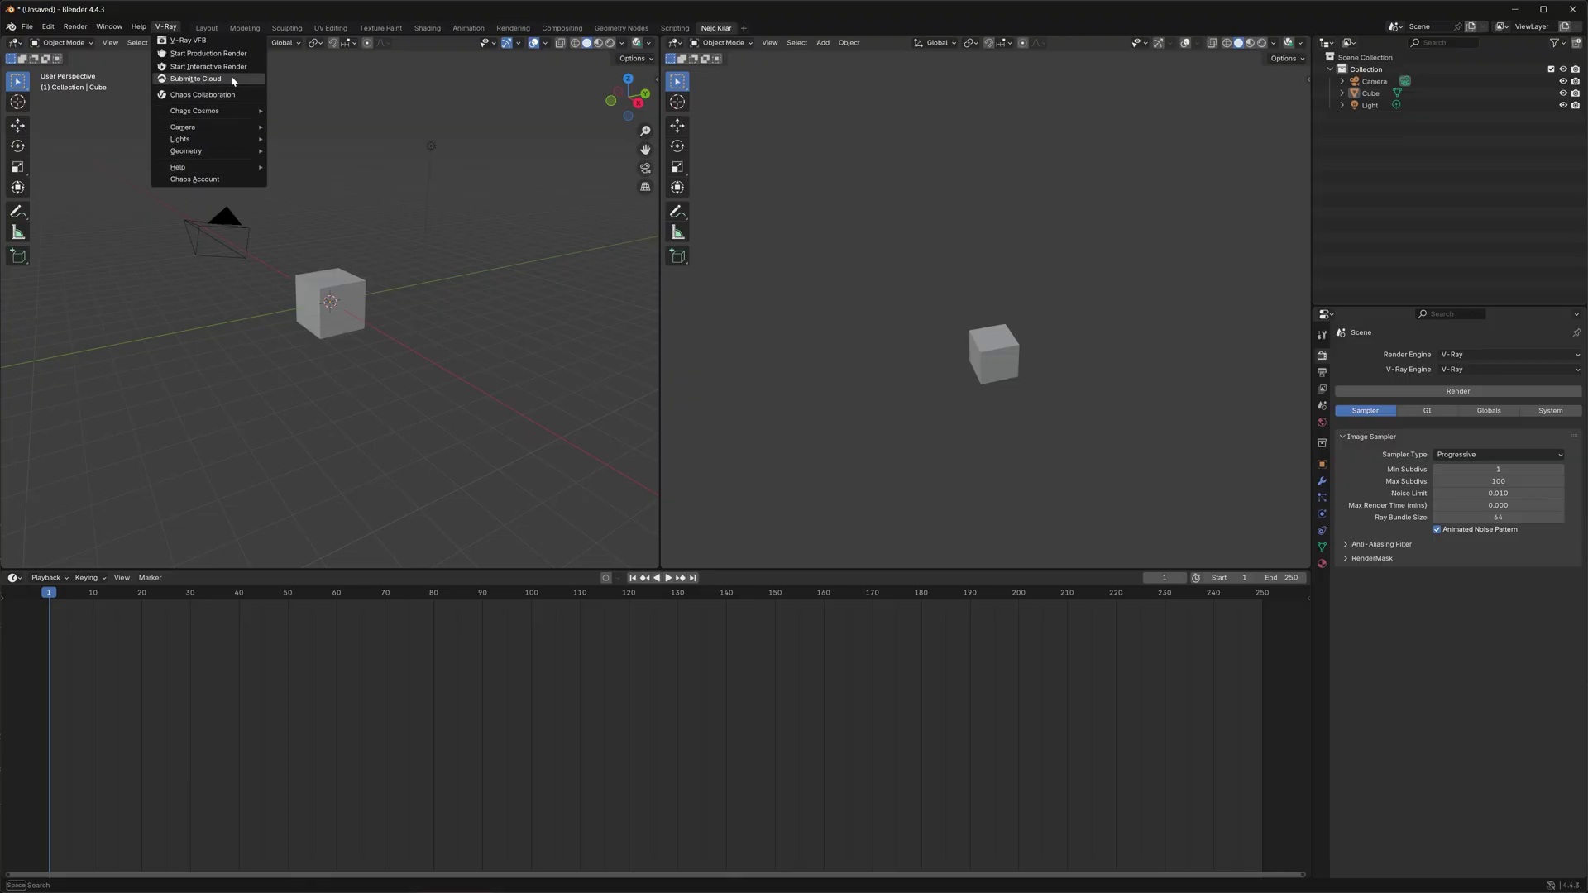
mouse_move(243, 147)
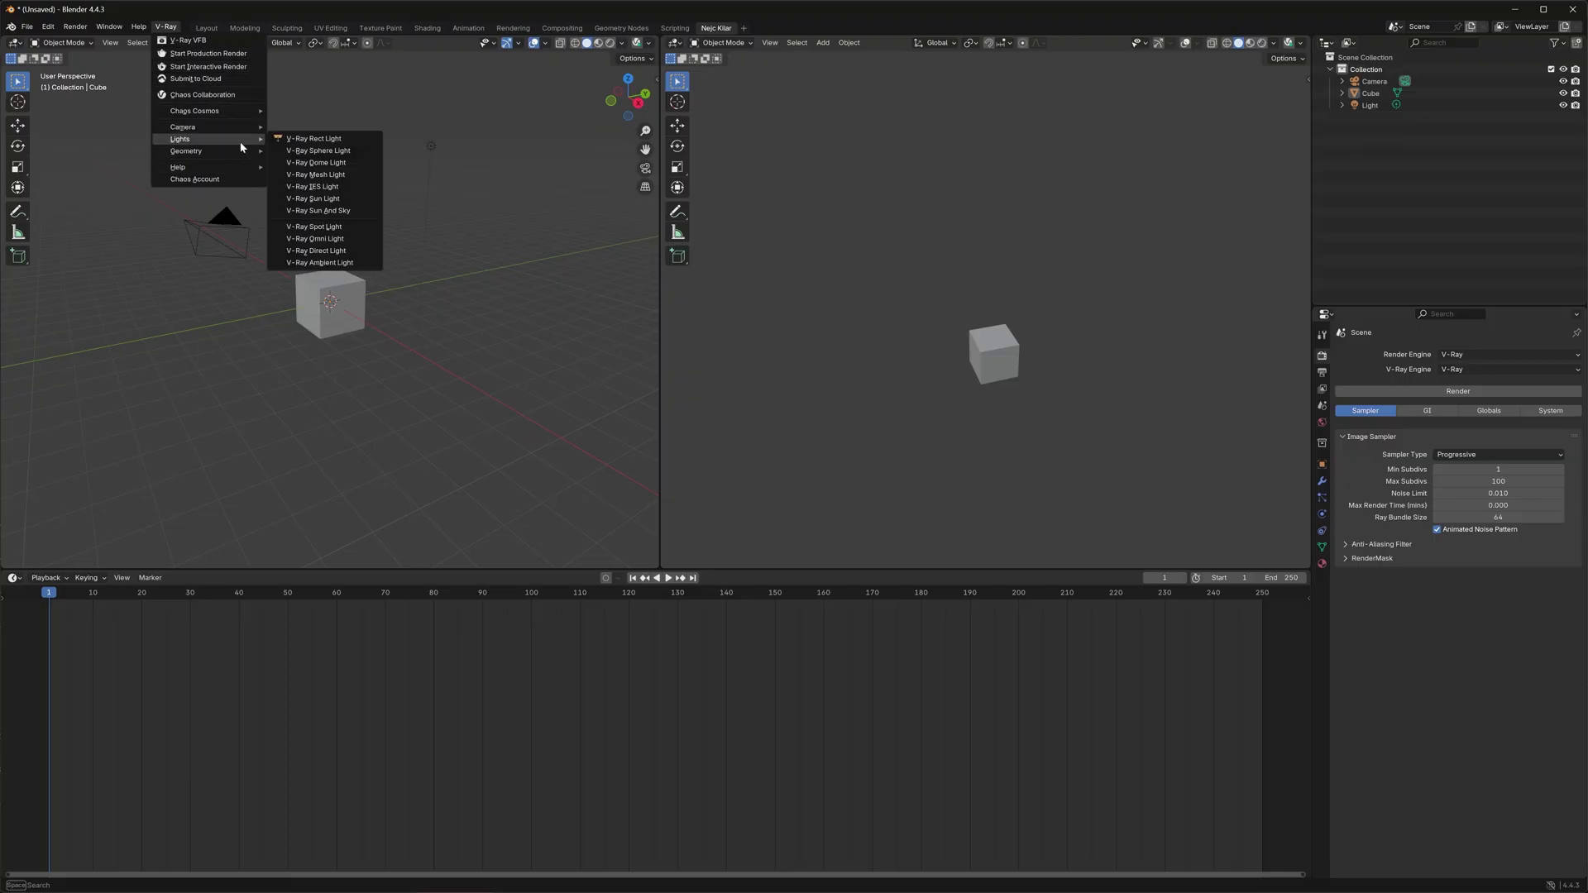
key("shift+a")
mouse_move(278, 388)
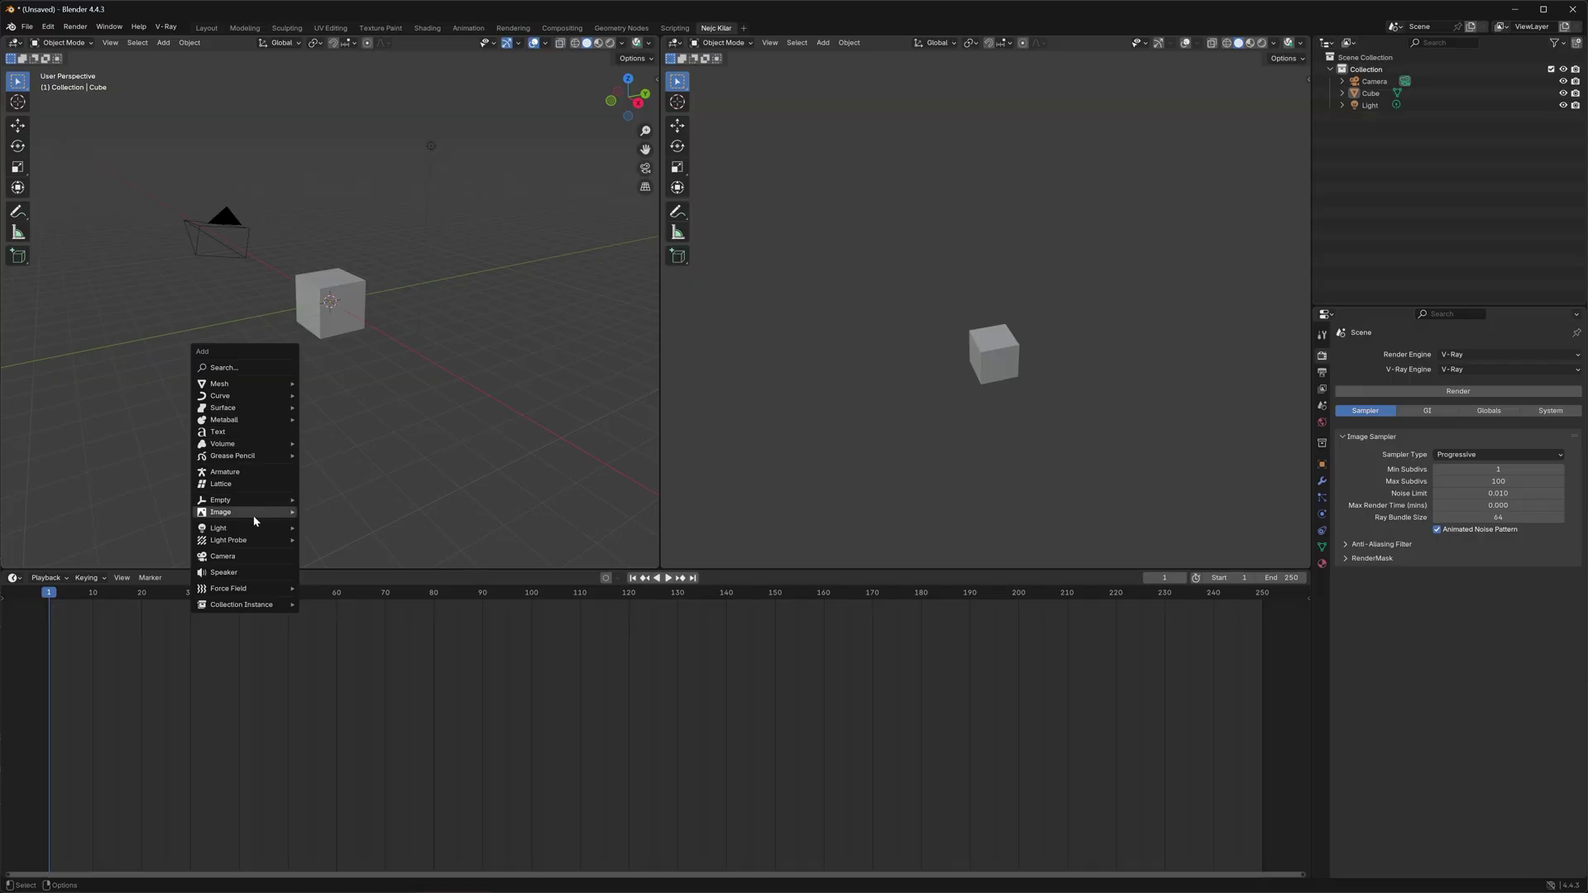
mouse_move(216, 533)
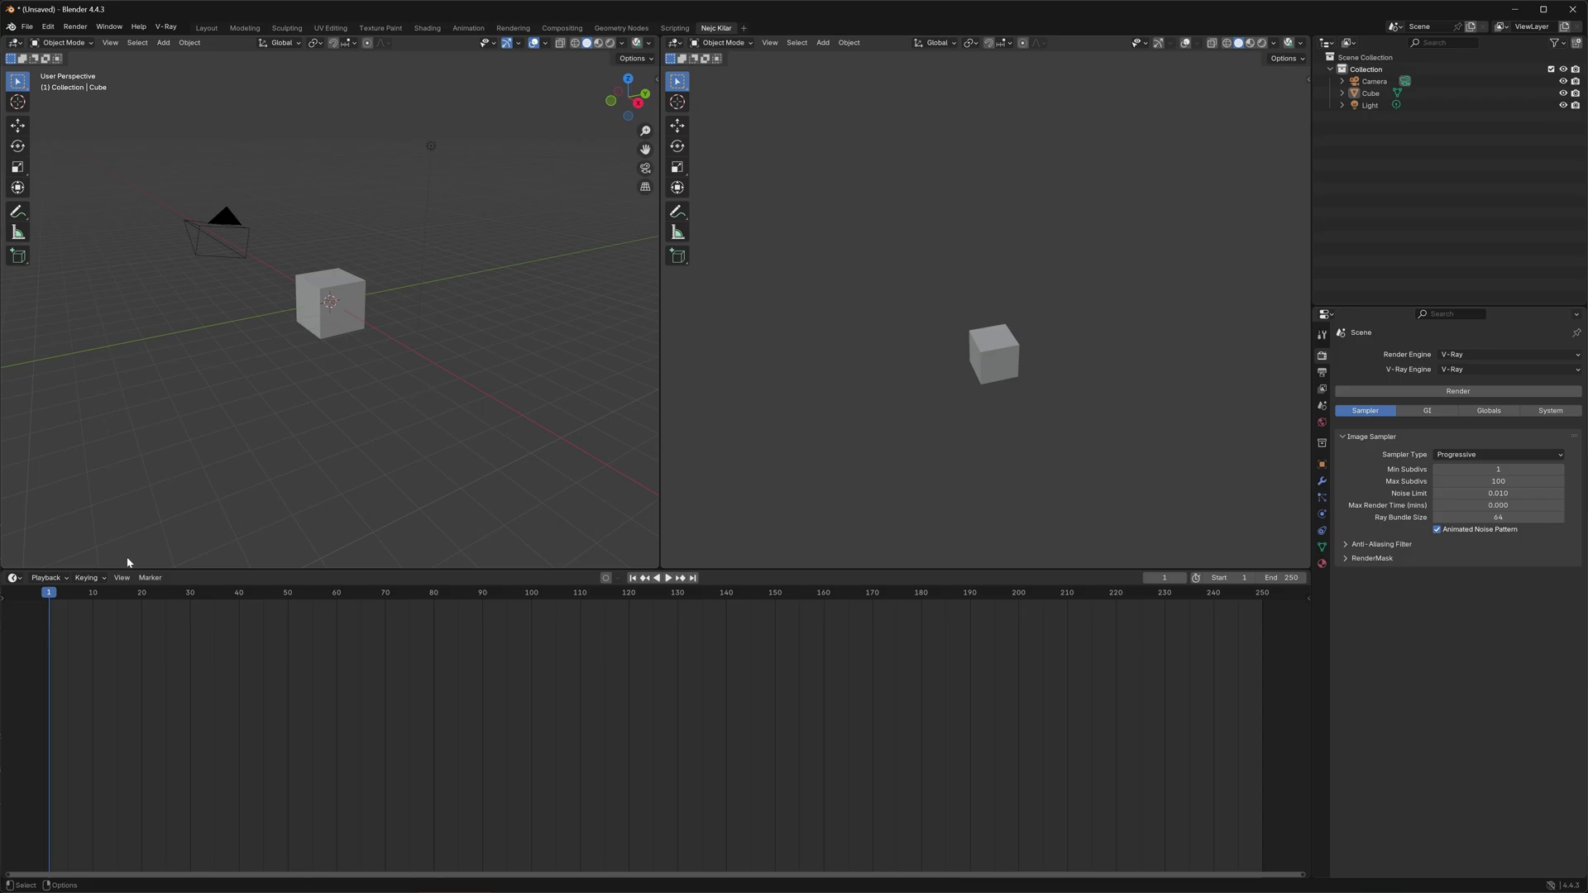
Step: Turn the bottom timeline into a V-Ray Node Editor and create a new V-Ray material for the cube
left_click(15, 579)
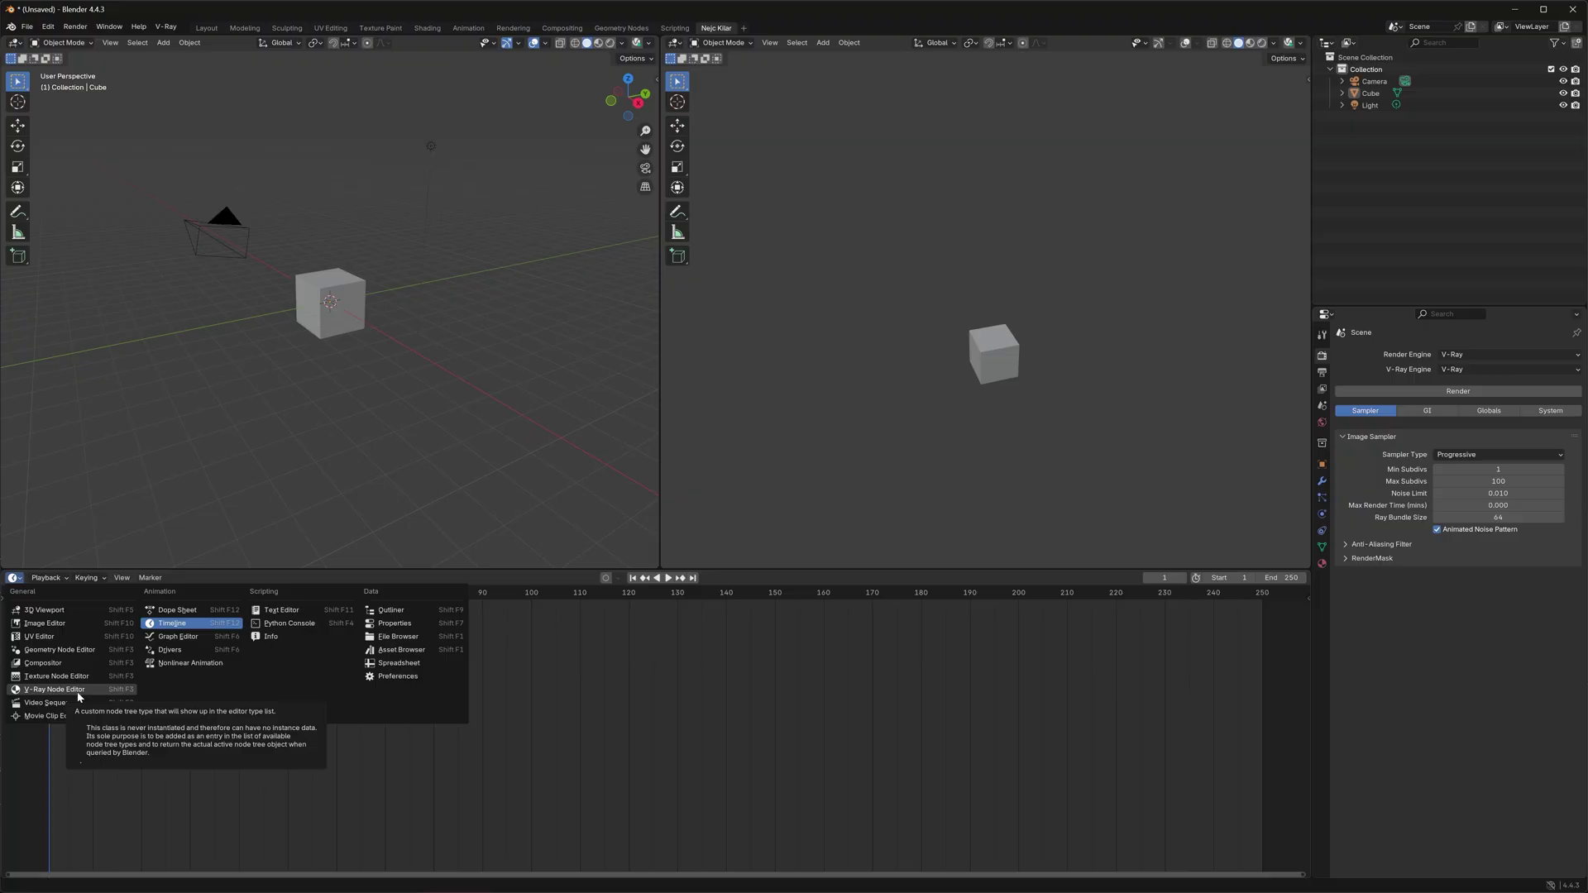
left_click(49, 693)
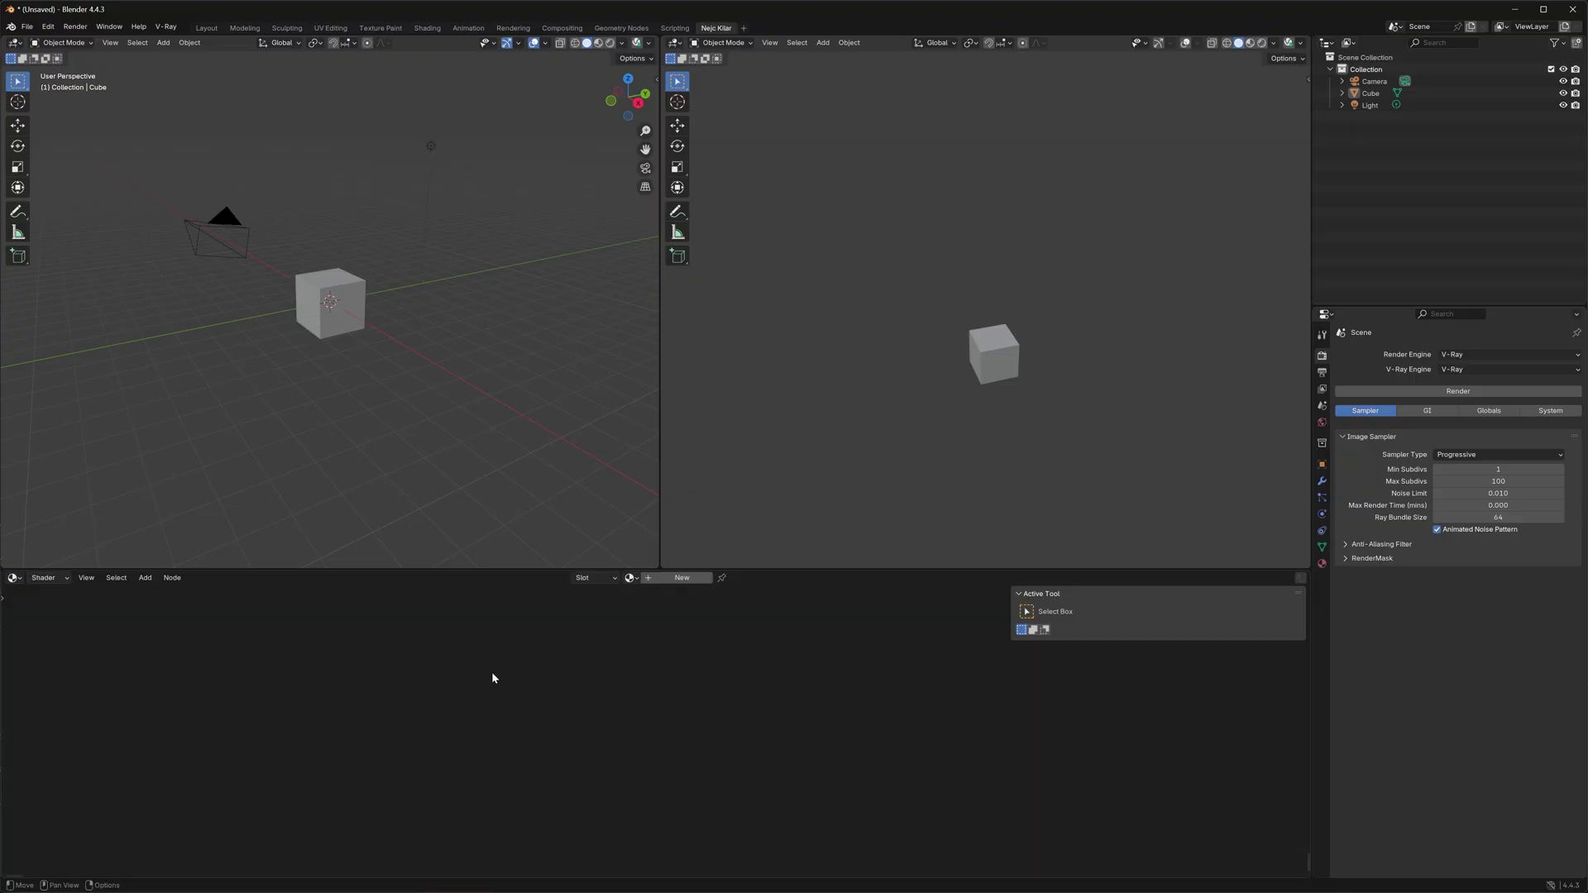
left_click(681, 578)
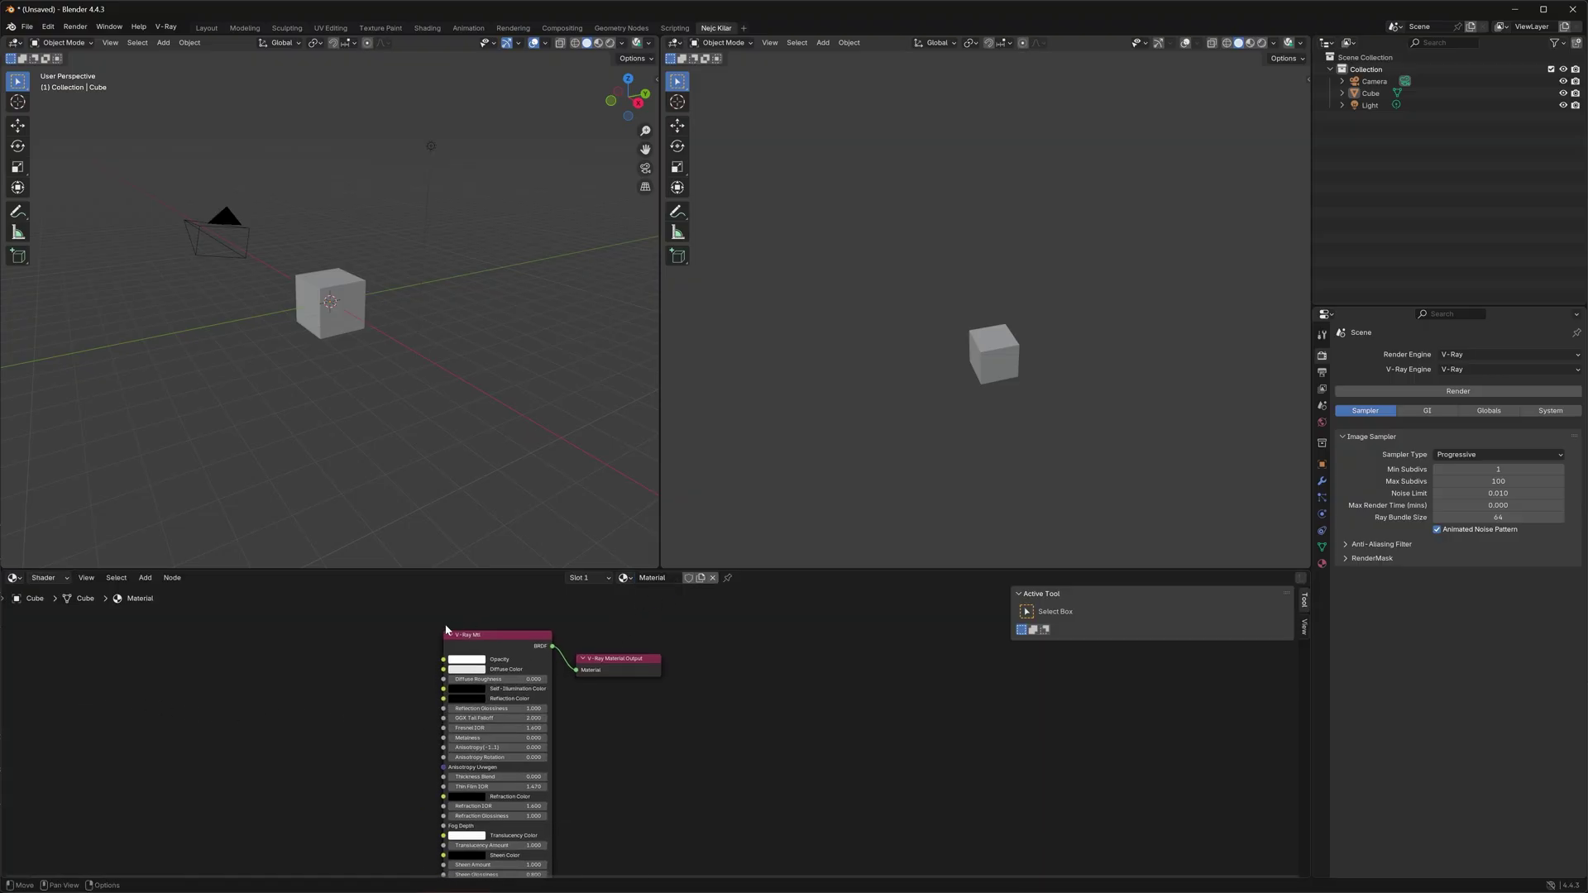
Step: Browse the Shift+A add-node menu and pan the nodes up to reveal more material parameters
key("shift+a")
mouse_move(317, 695)
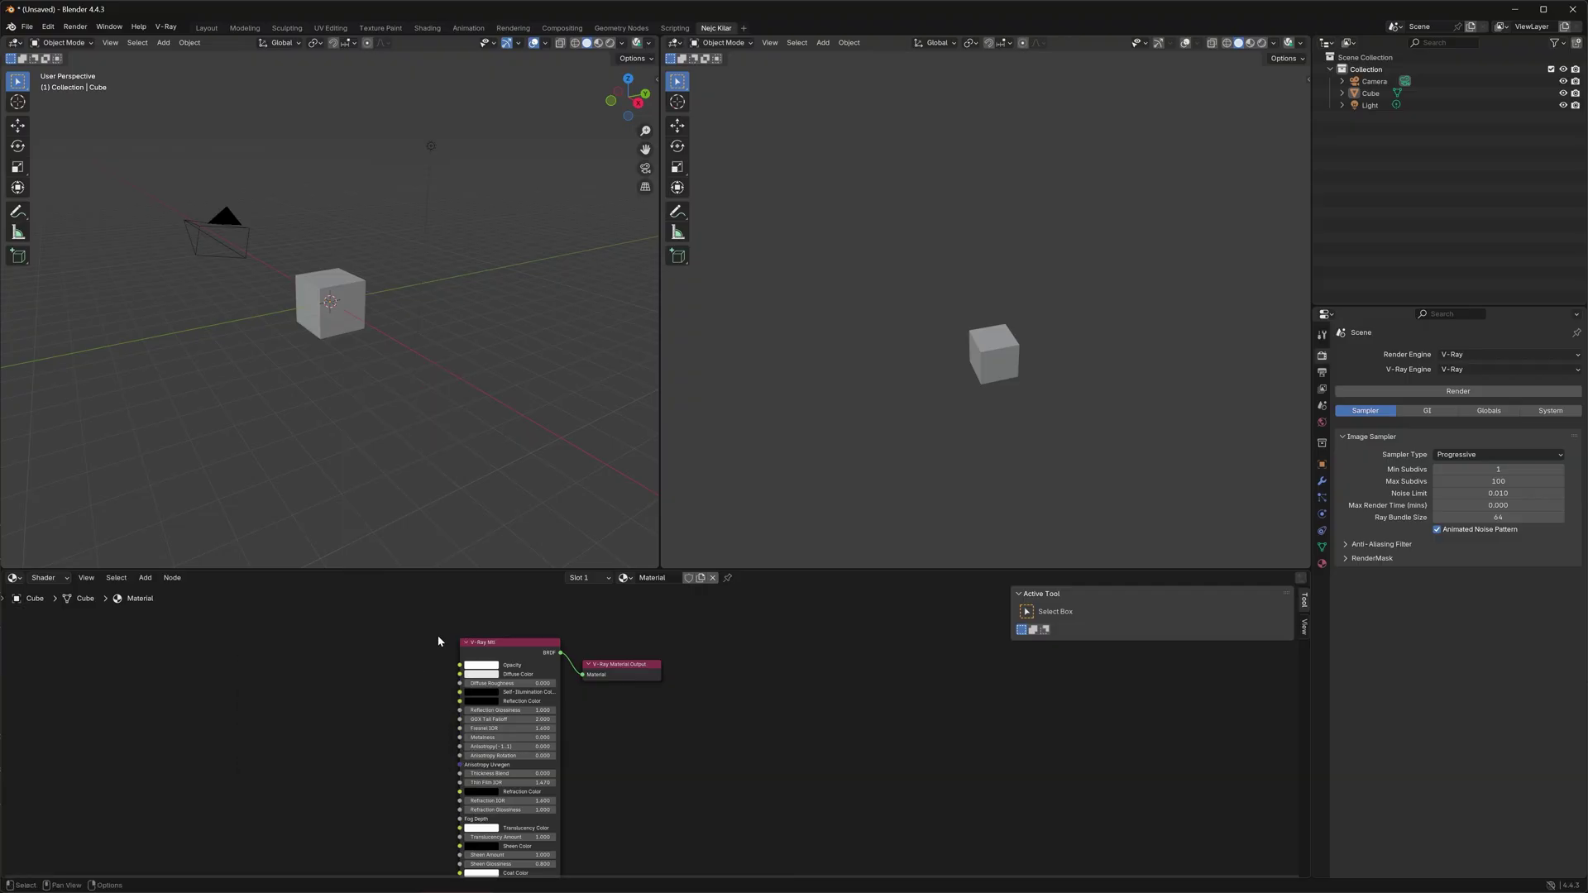
middle_click_drag(429, 640, 439, 629)
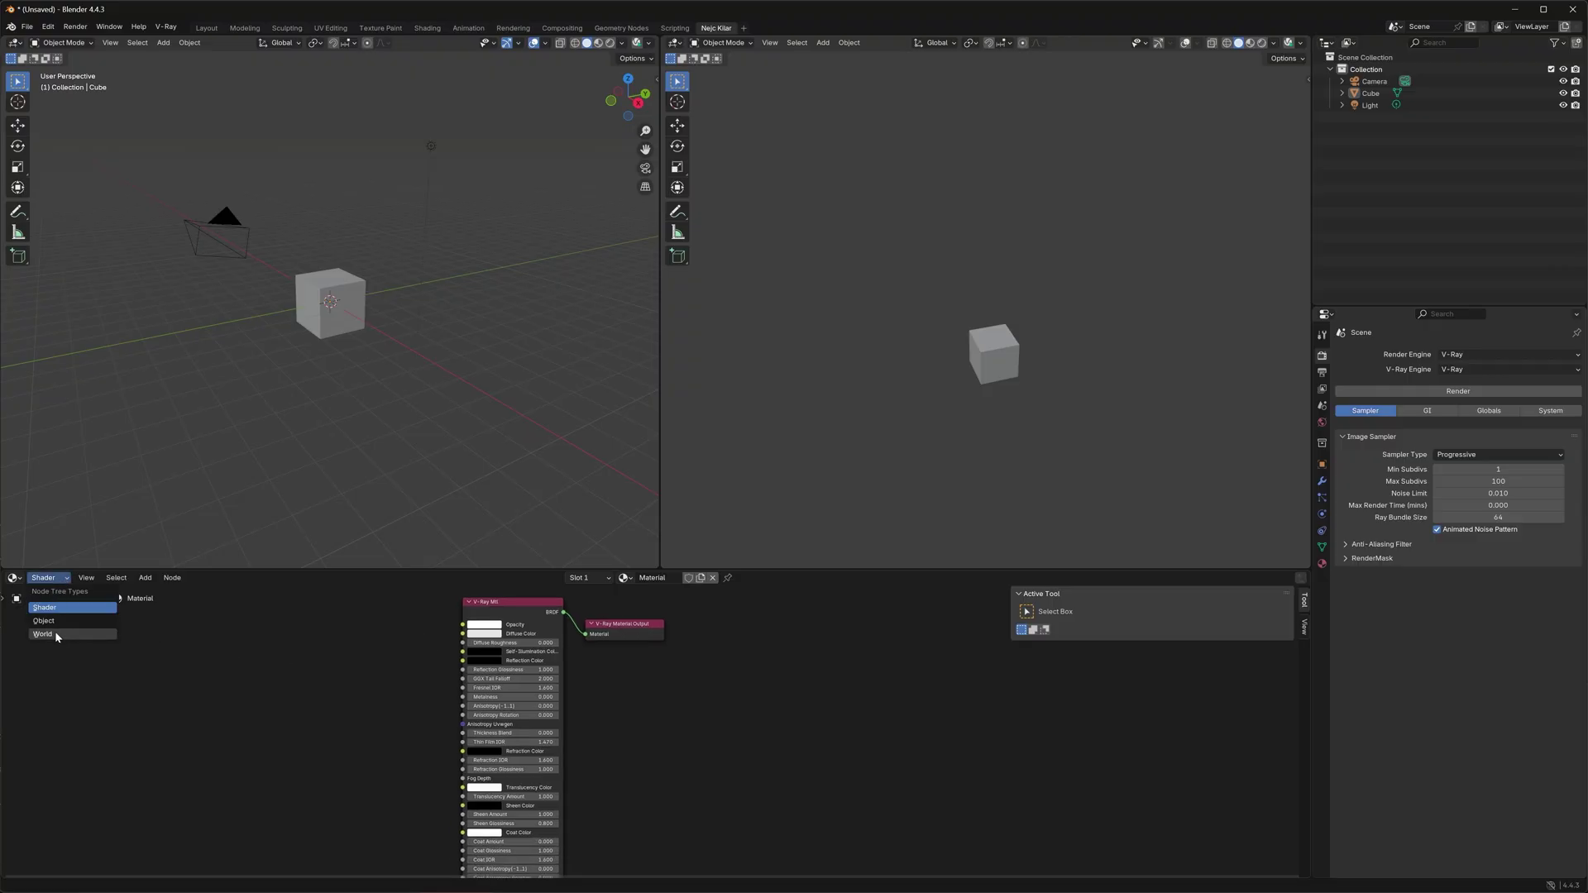
Step: Switch to the World node tree, enable V-Ray World Nodes, and browse the Shift+A Add menu
left_click(54, 634)
left_click(700, 577)
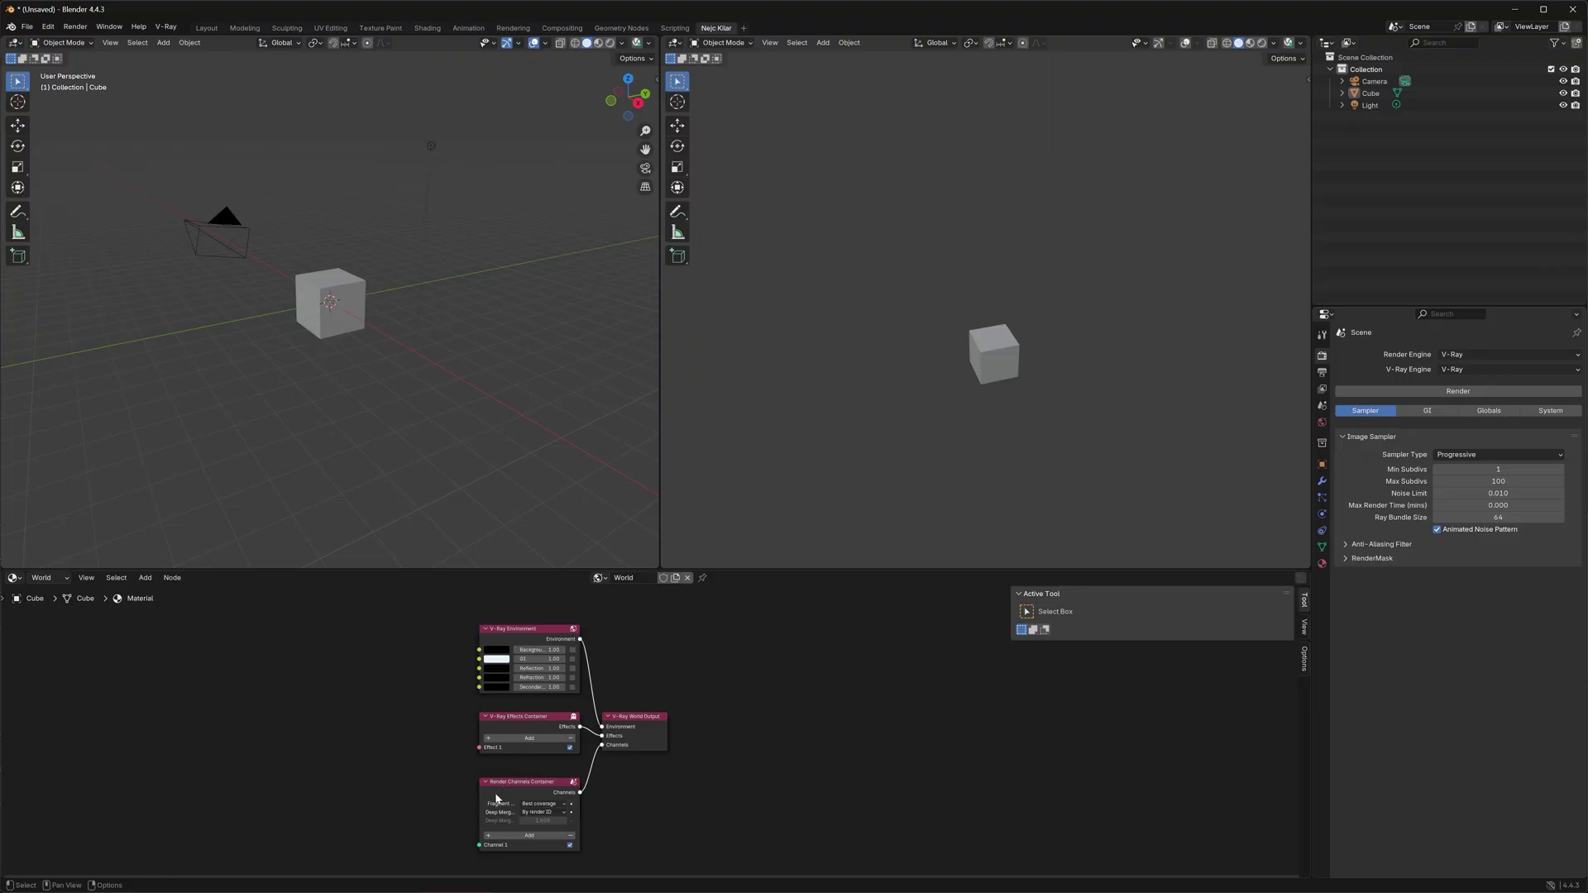
middle_click_drag(518, 800, 522, 778)
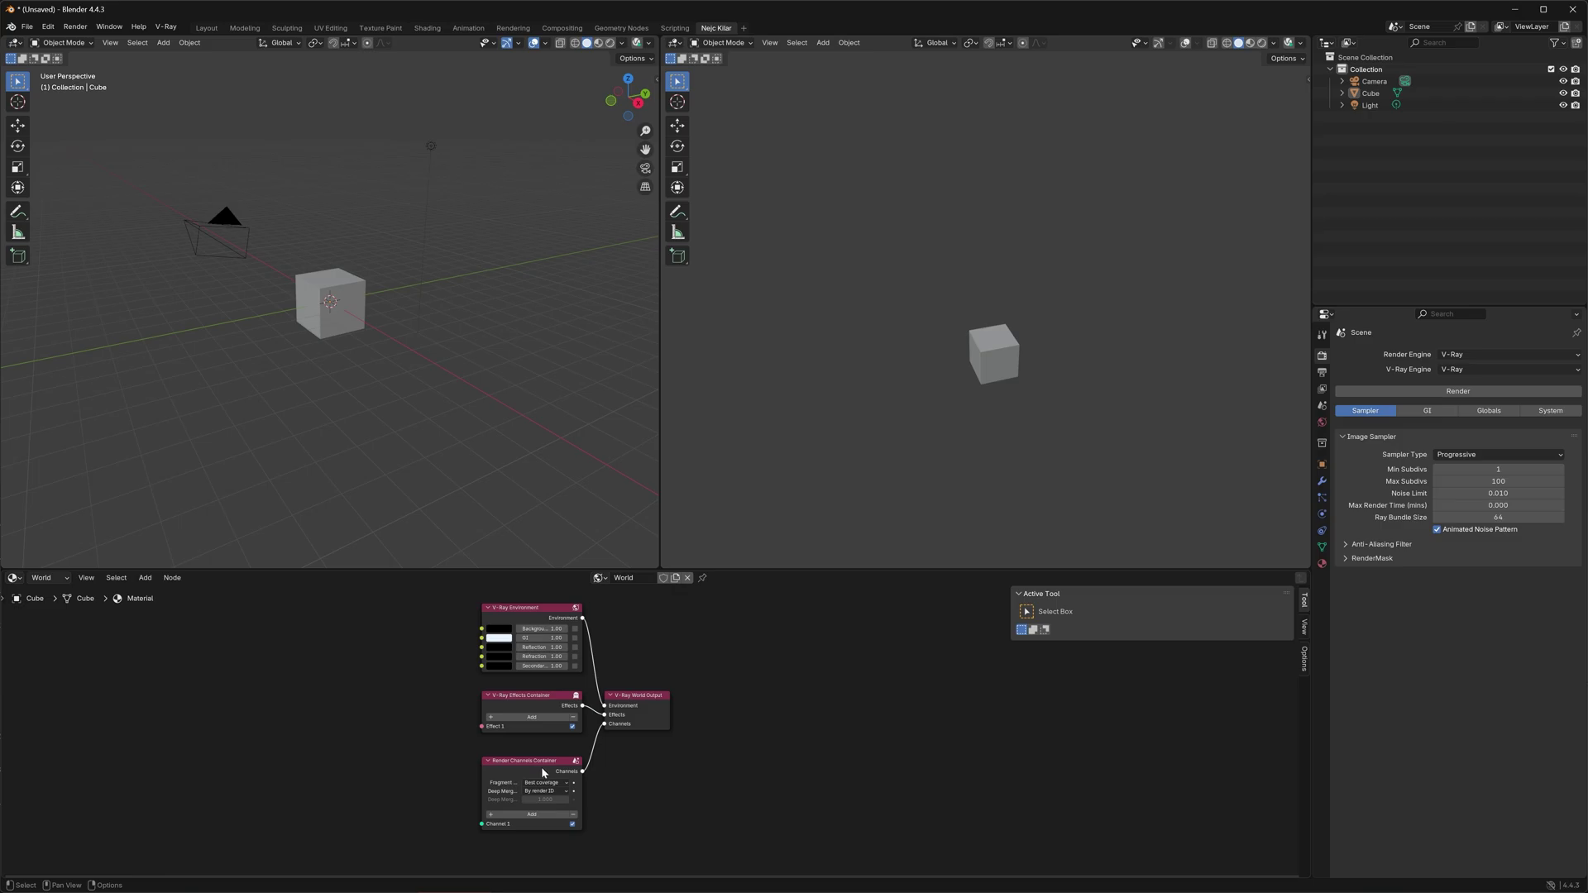
key("shift+a")
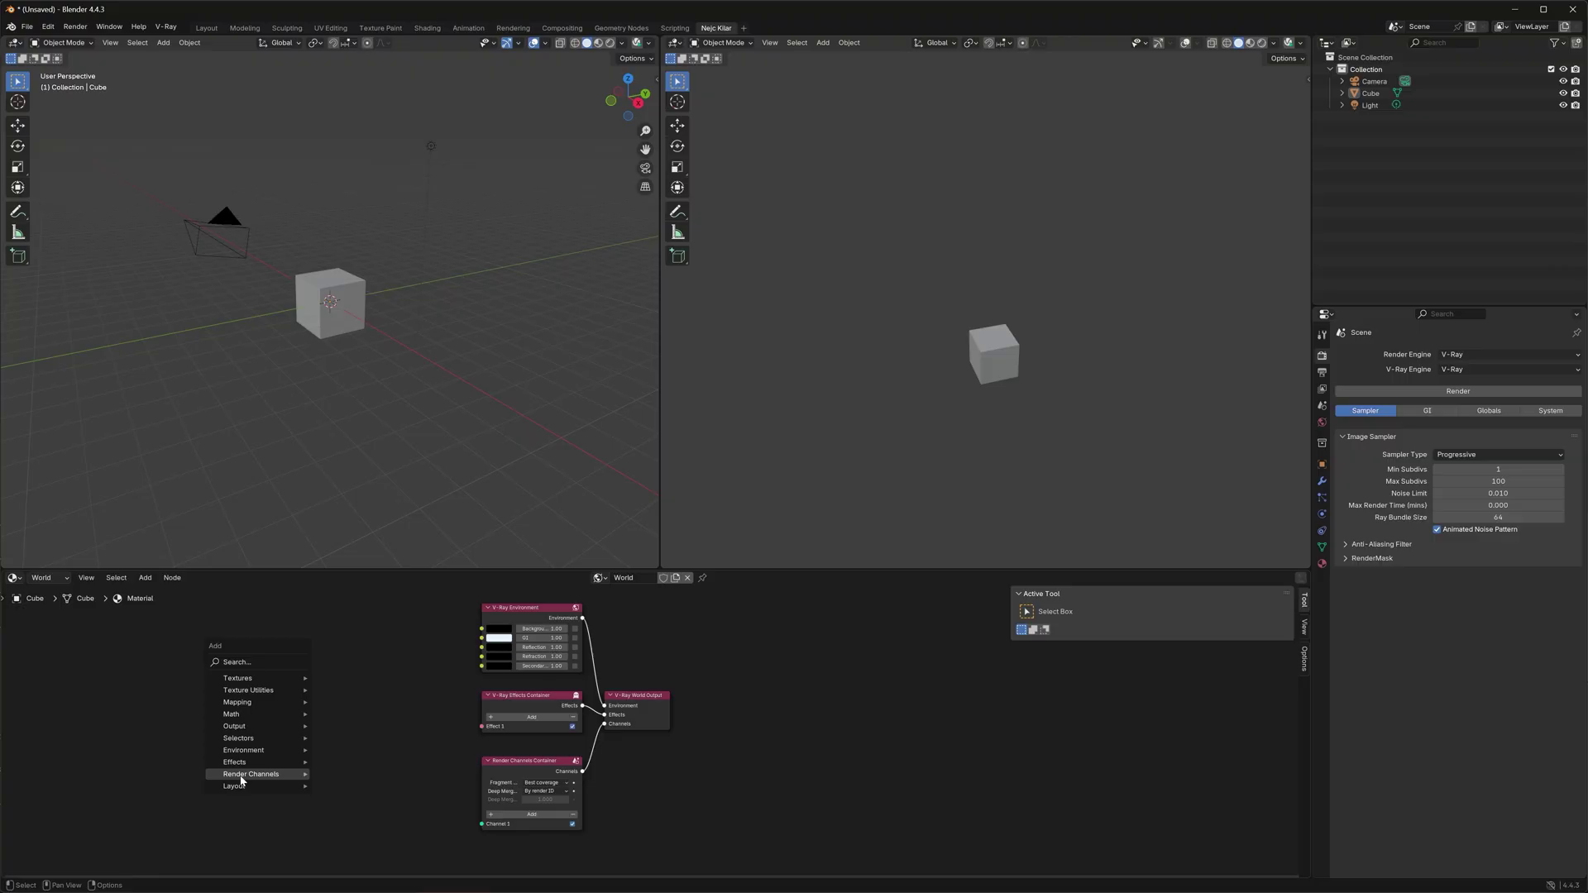
mouse_move(249, 781)
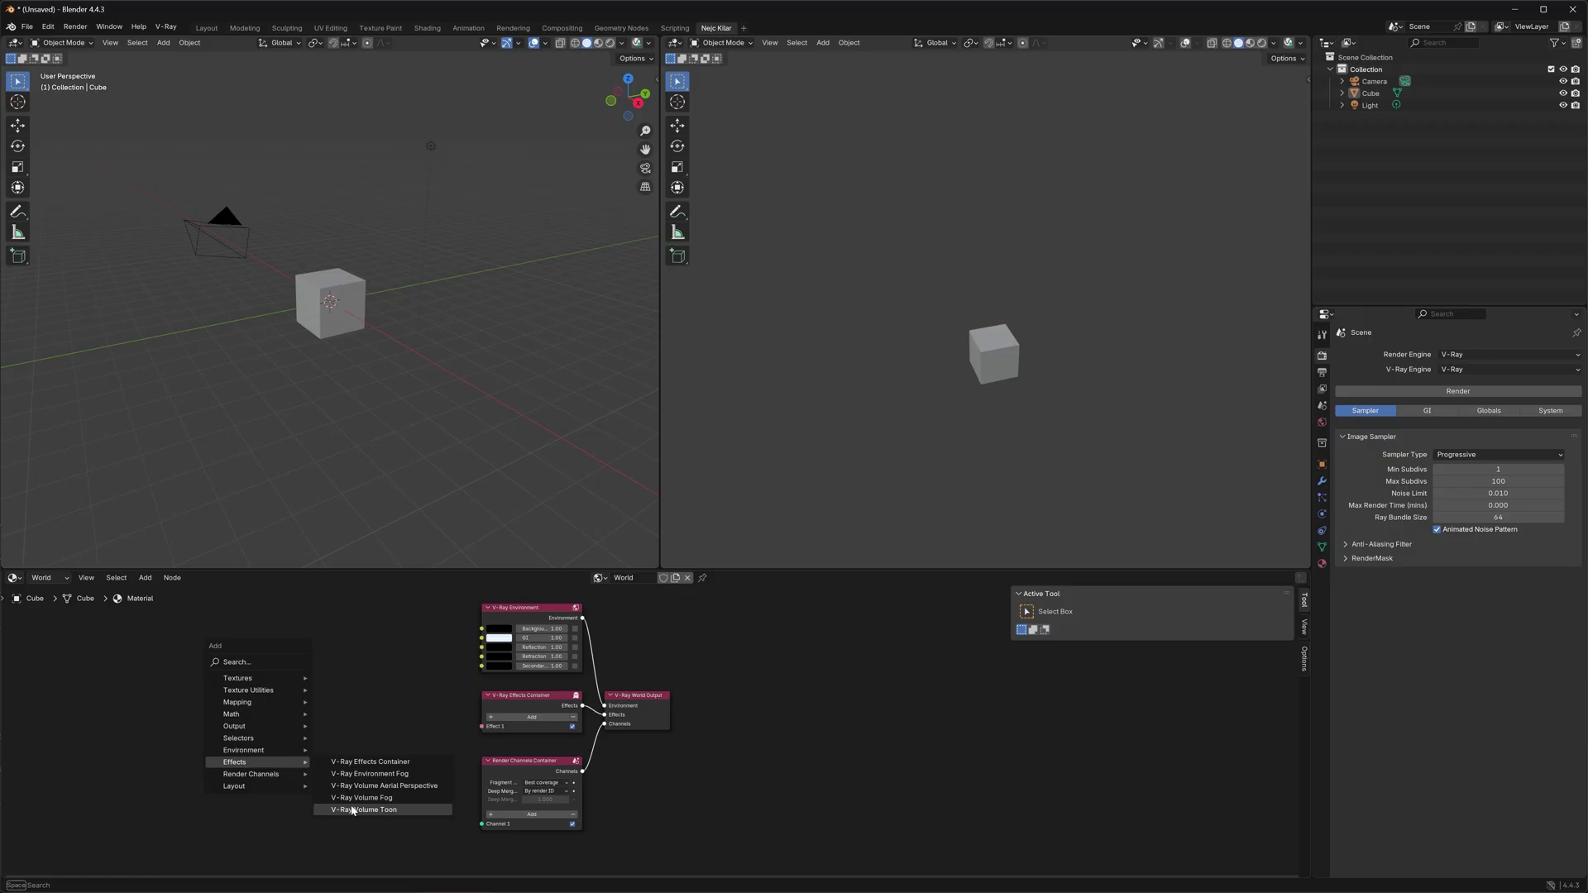
Step: Switch to the Object node tree, select the cube, and create its V-Ray Object Output node
left_click(51, 577)
left_click(49, 624)
left_click(356, 326)
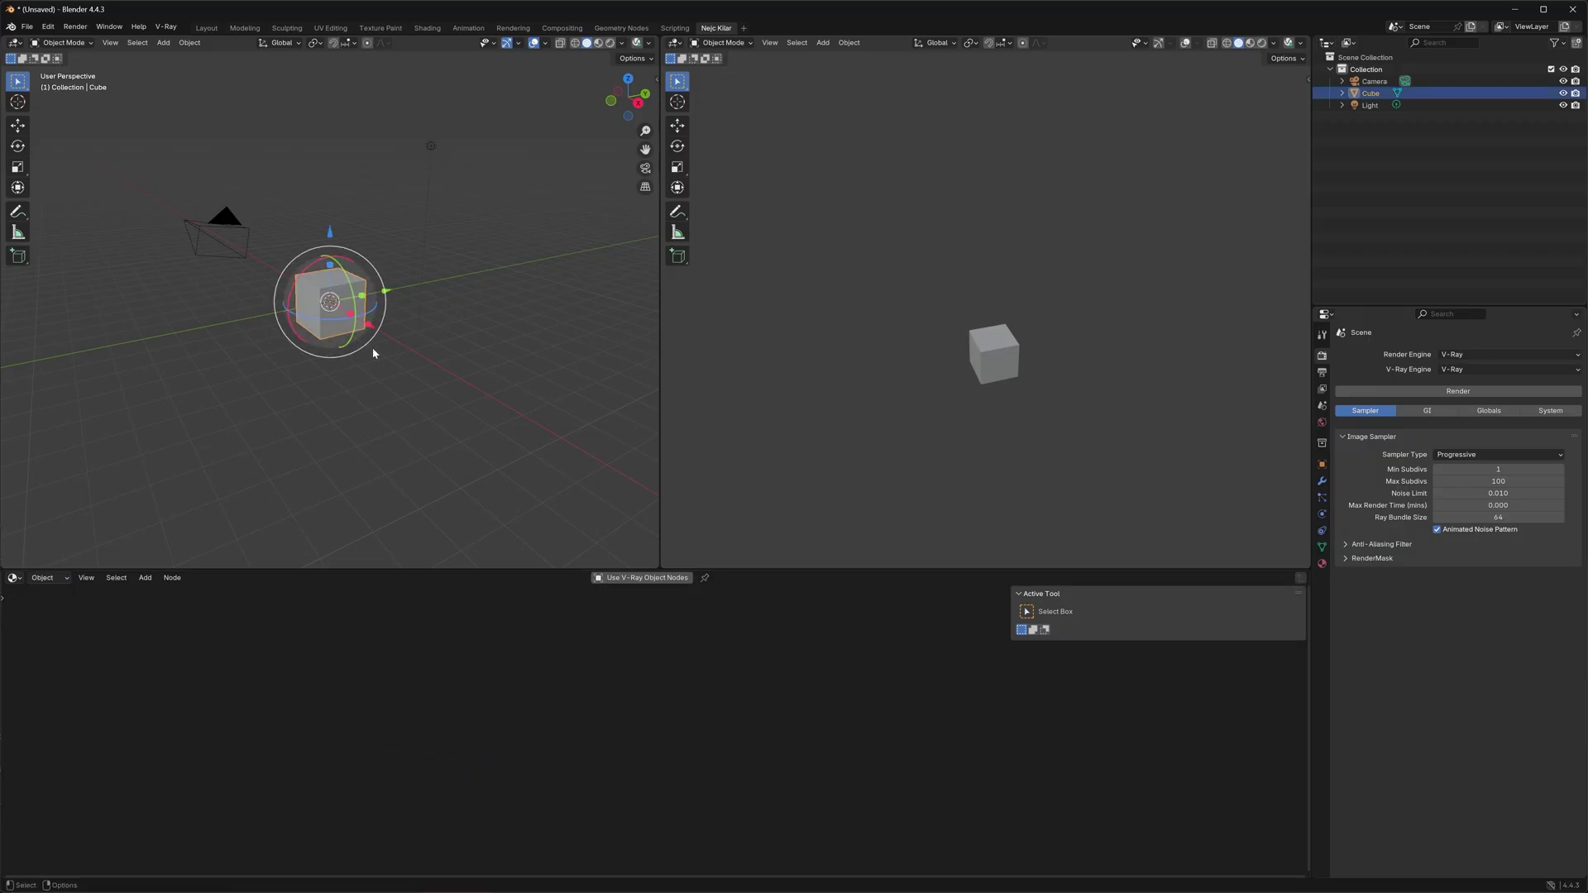
left_click(642, 578)
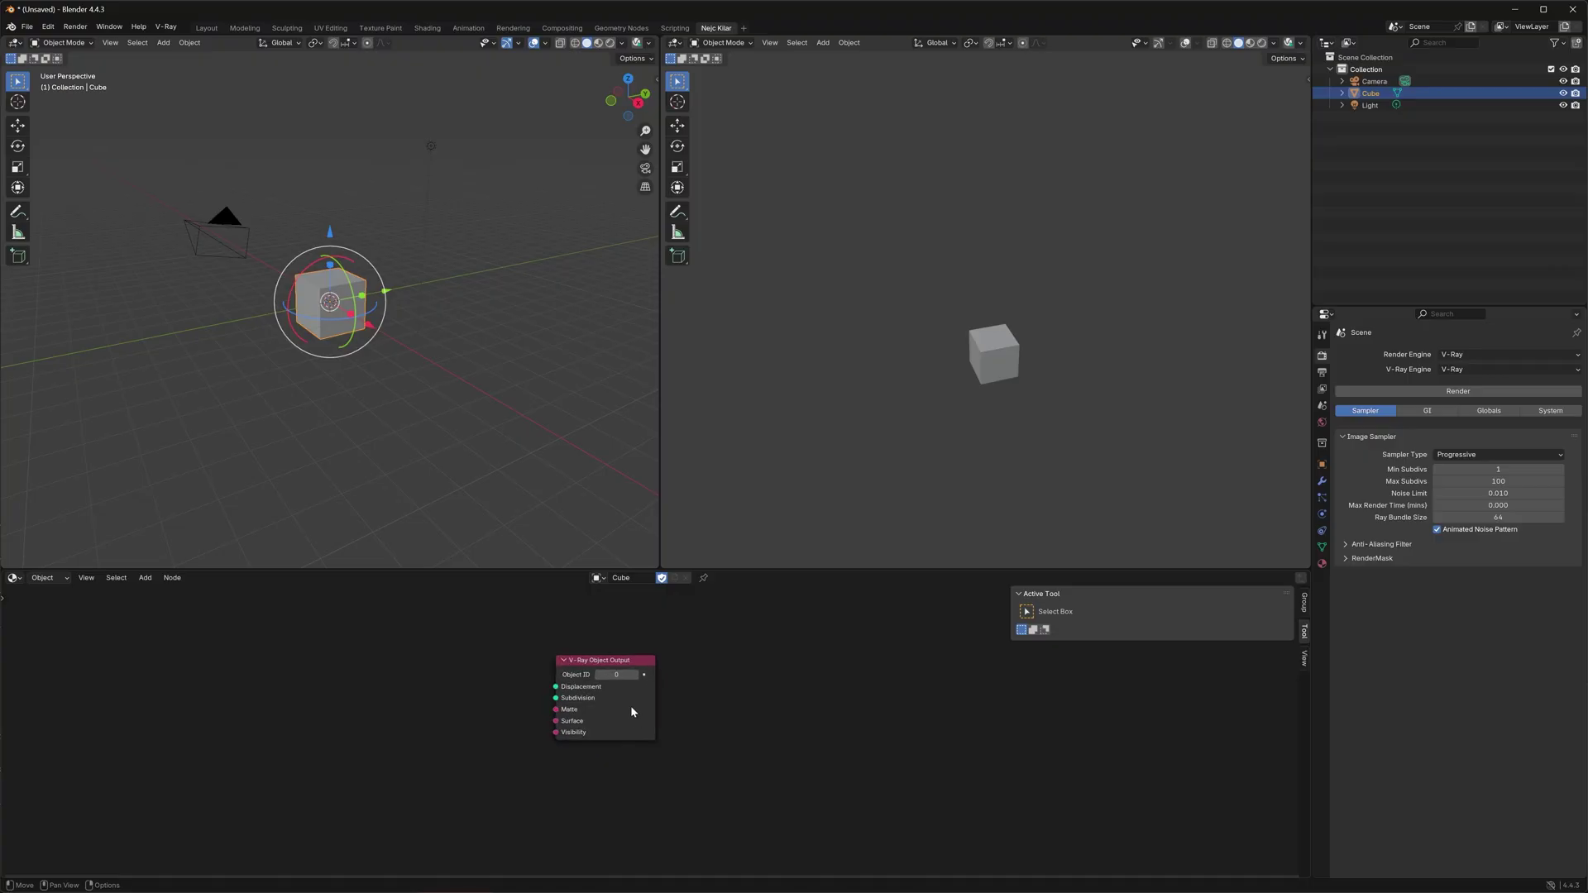
scroll(630, 706, "up", 2)
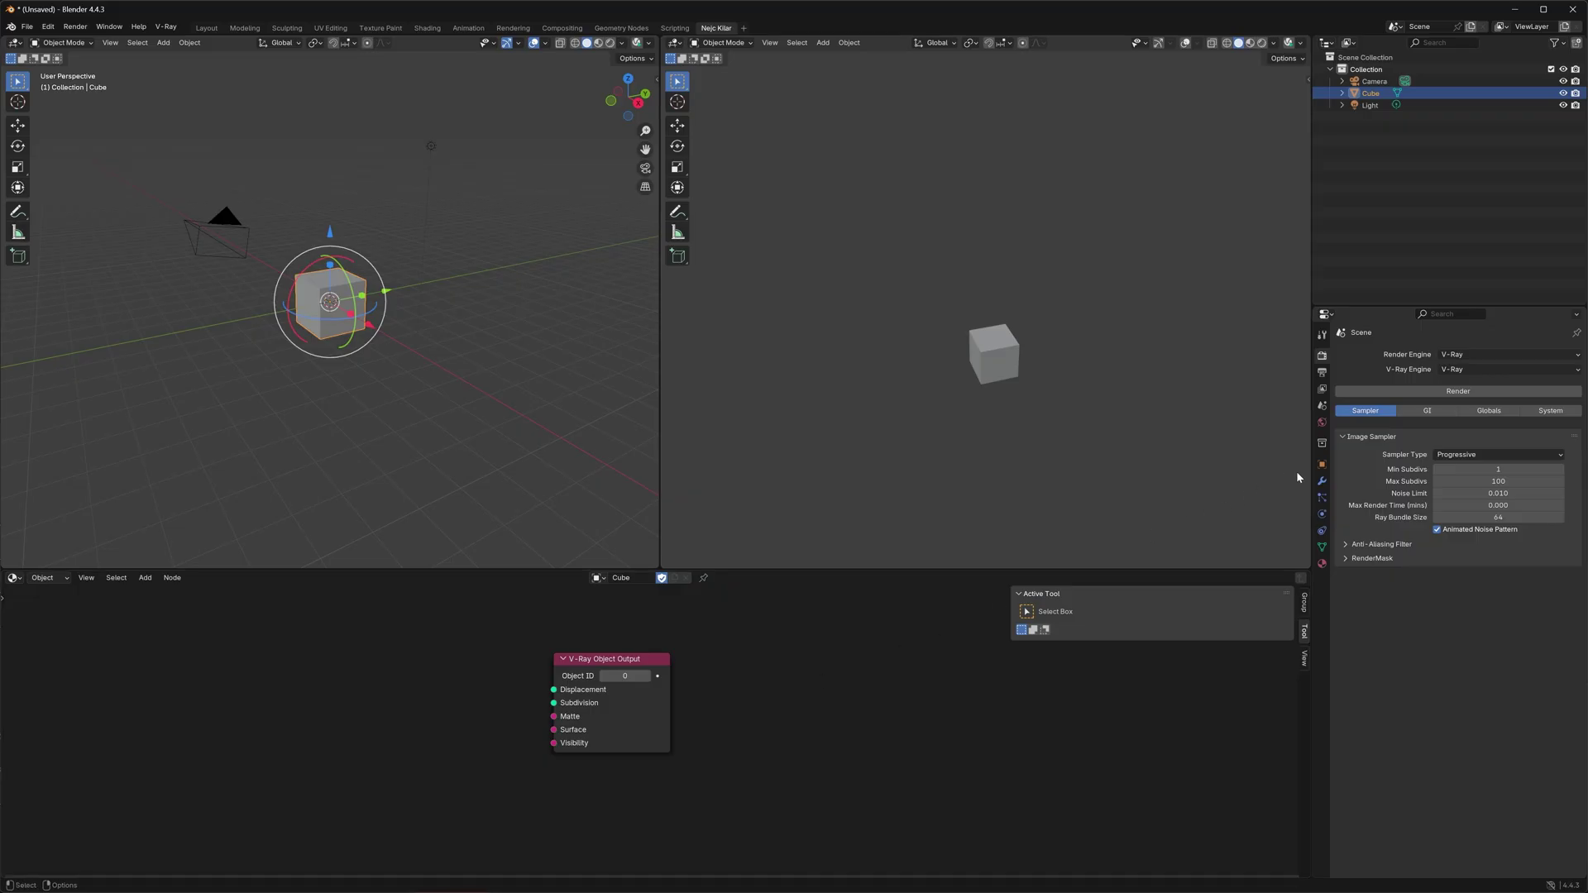
Step: Show the cube's Object properties tab with the Object Properties panel expanded
left_click(1322, 464)
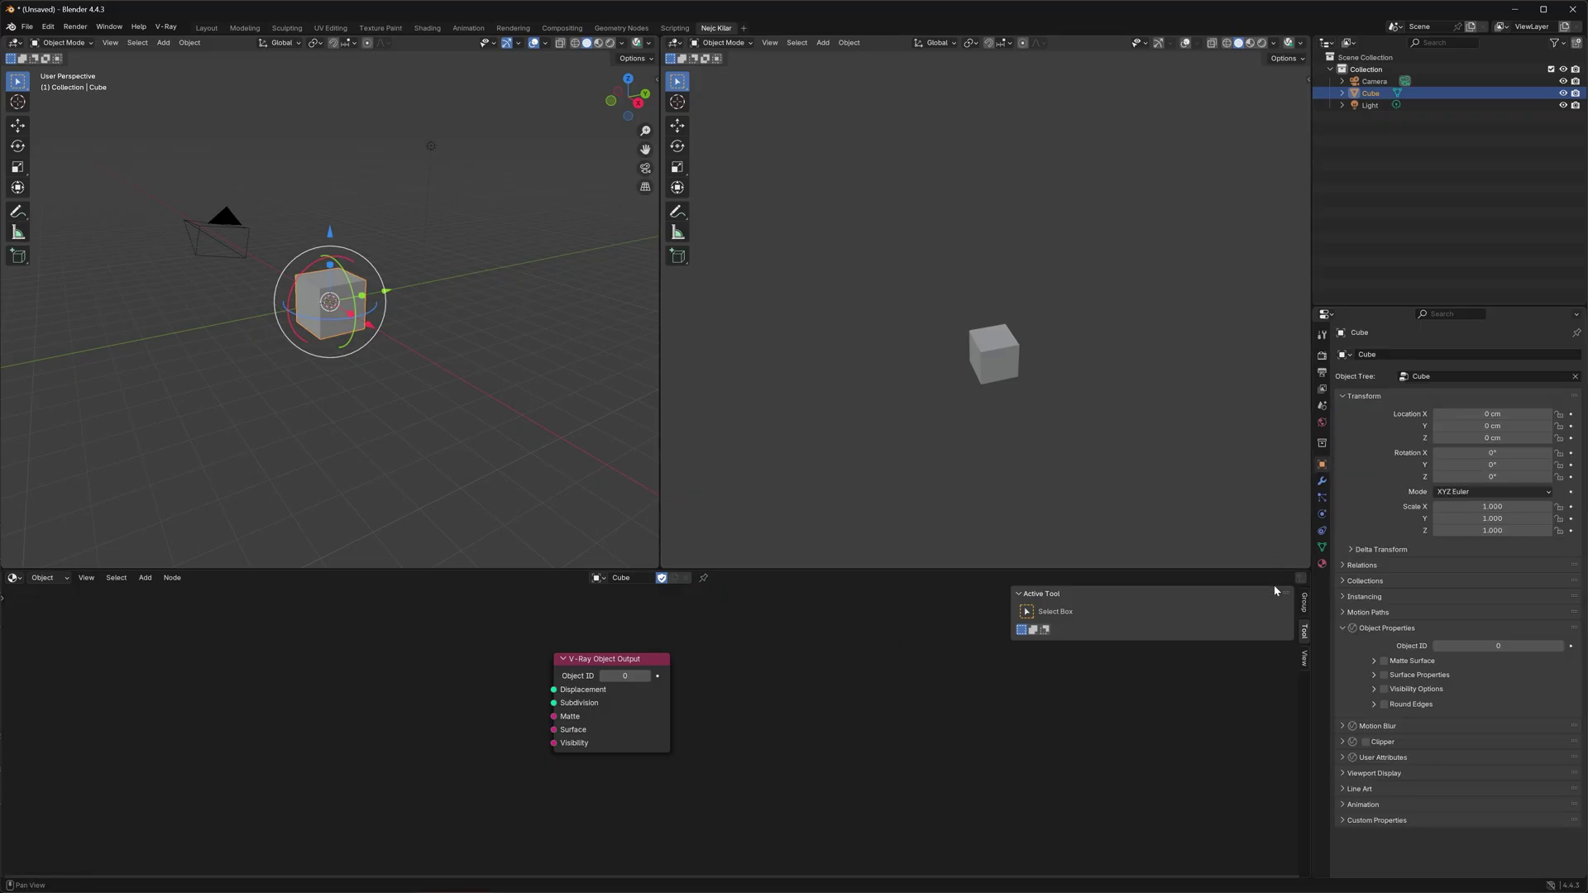
left_click(1344, 629)
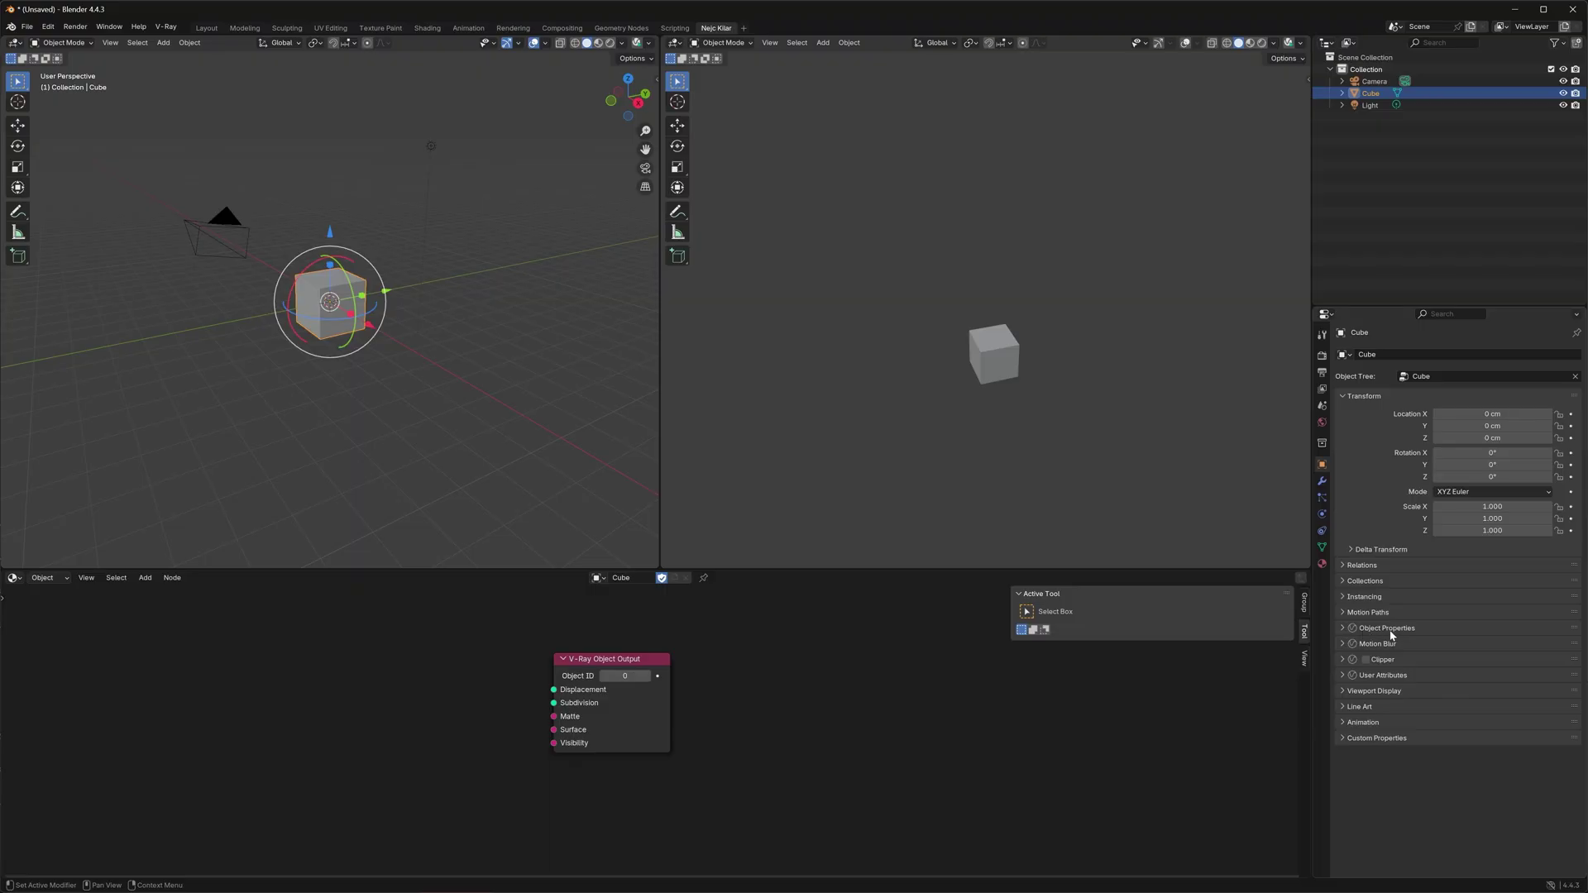
left_click(1342, 629)
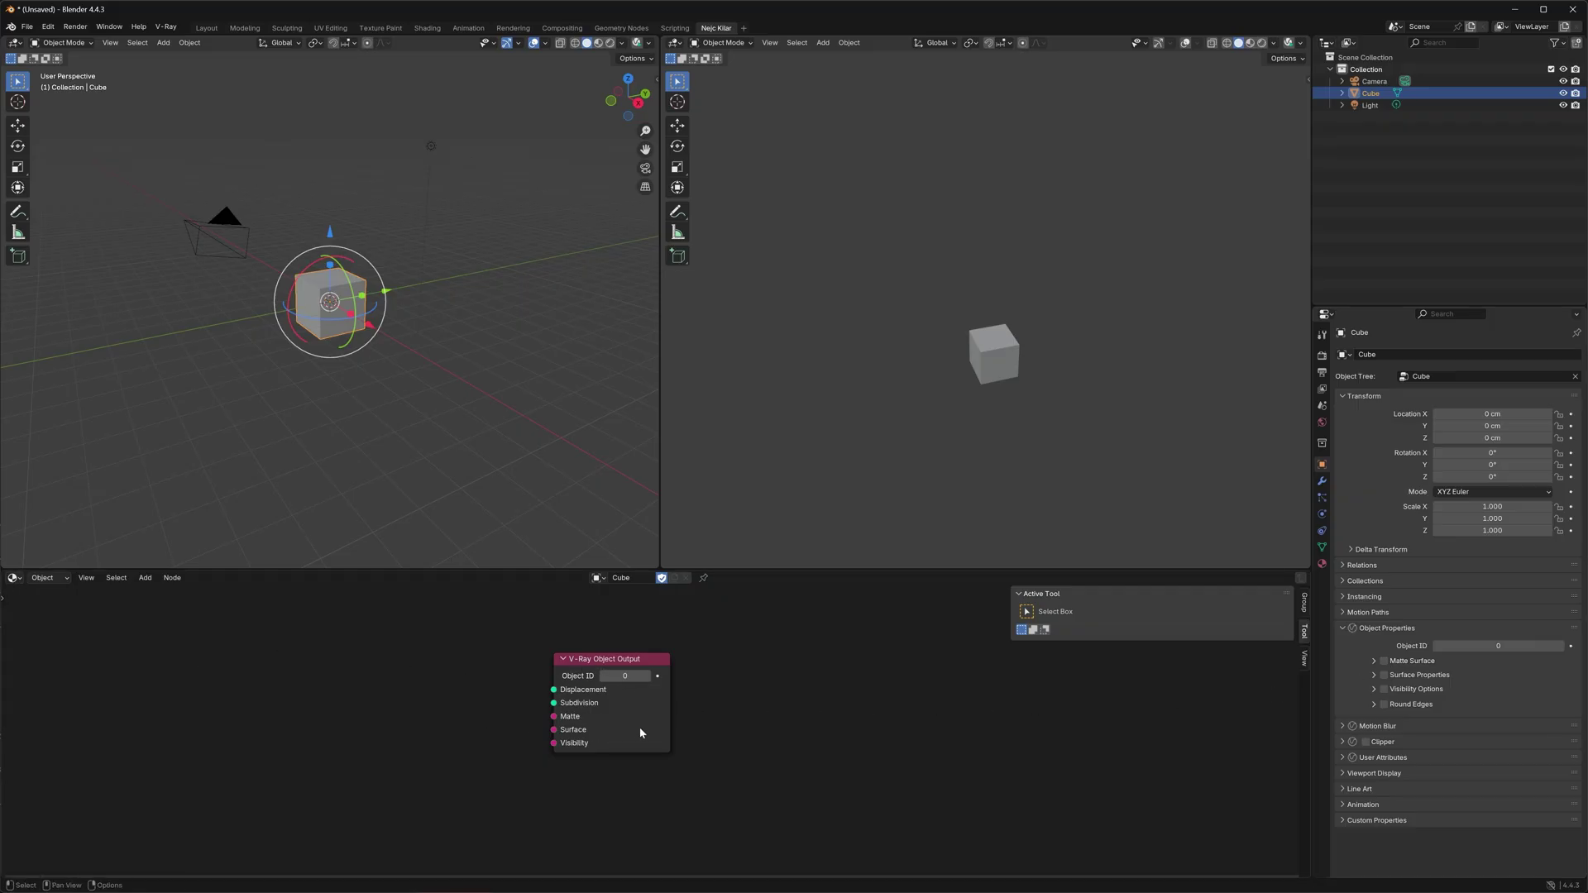
Step: Set the cube's Object ID to 35, then drag it down to 1
left_click(1498, 646)
type("35")
key("Return")
left_click_drag(624, 675, 603, 676)
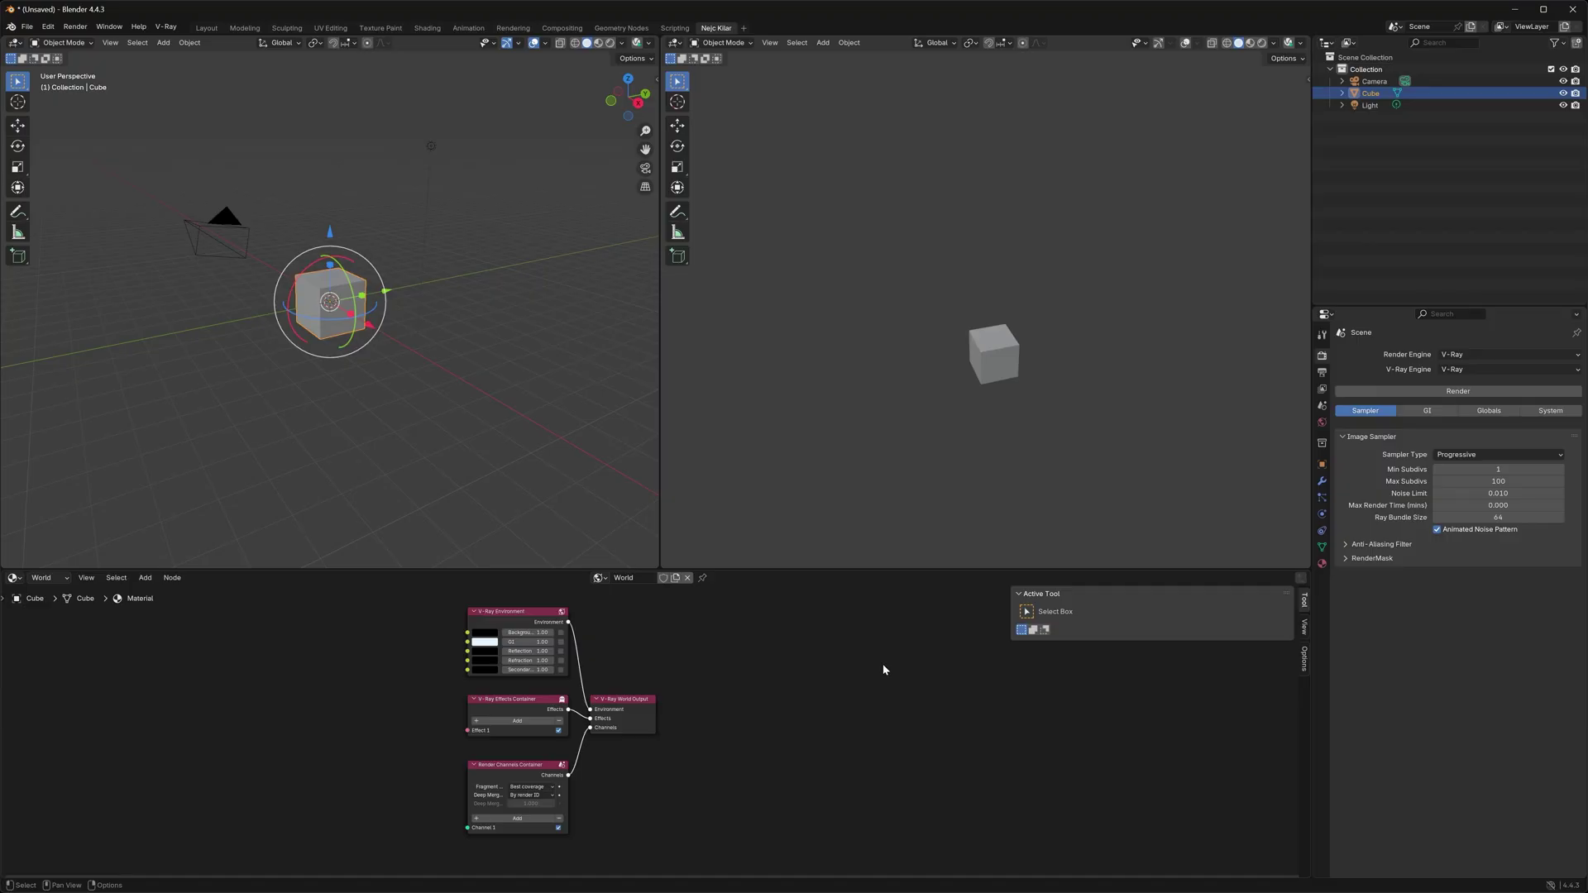
Step: In View Layer properties, expand Matte, enable Multi Matte, then delete the new Multi Matte node
left_click(1322, 389)
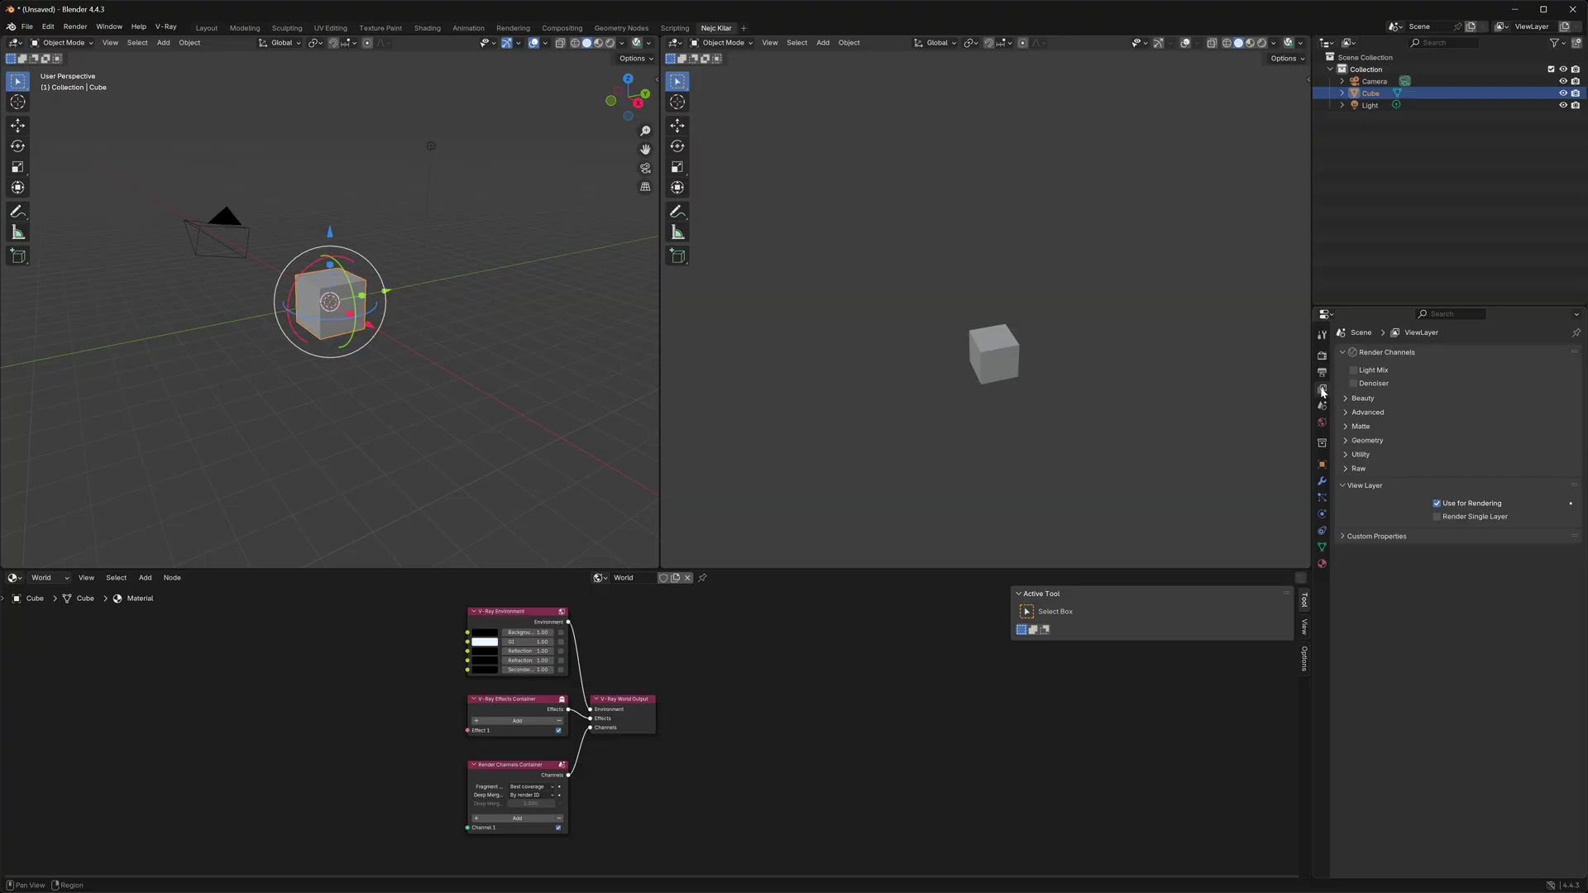
left_click(1347, 427)
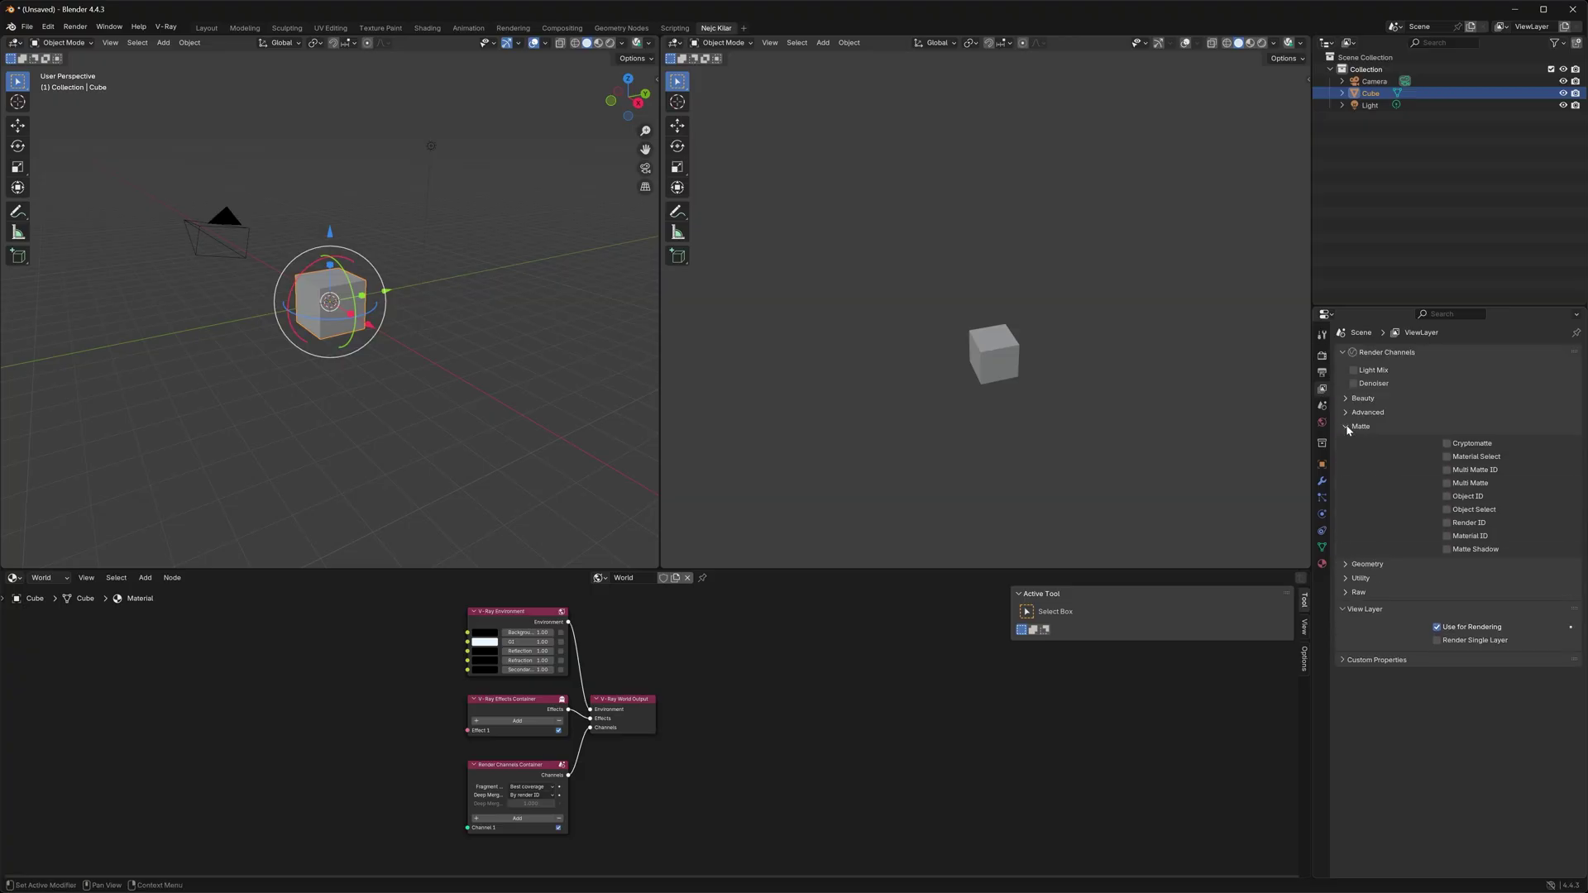
left_click(1446, 484)
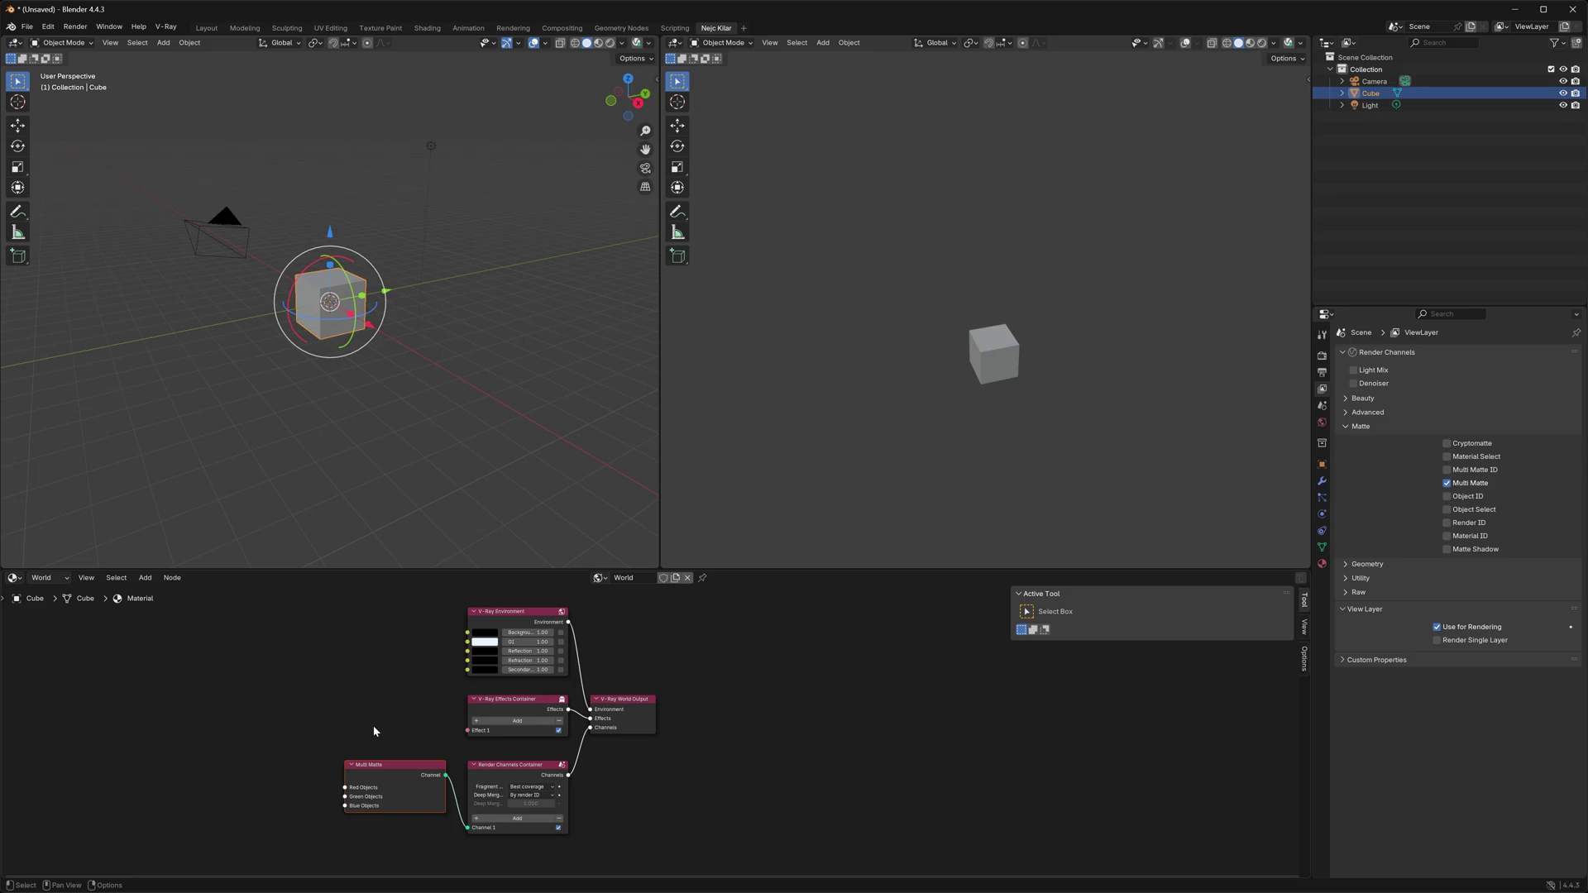
left_click(405, 782)
key("Delete")
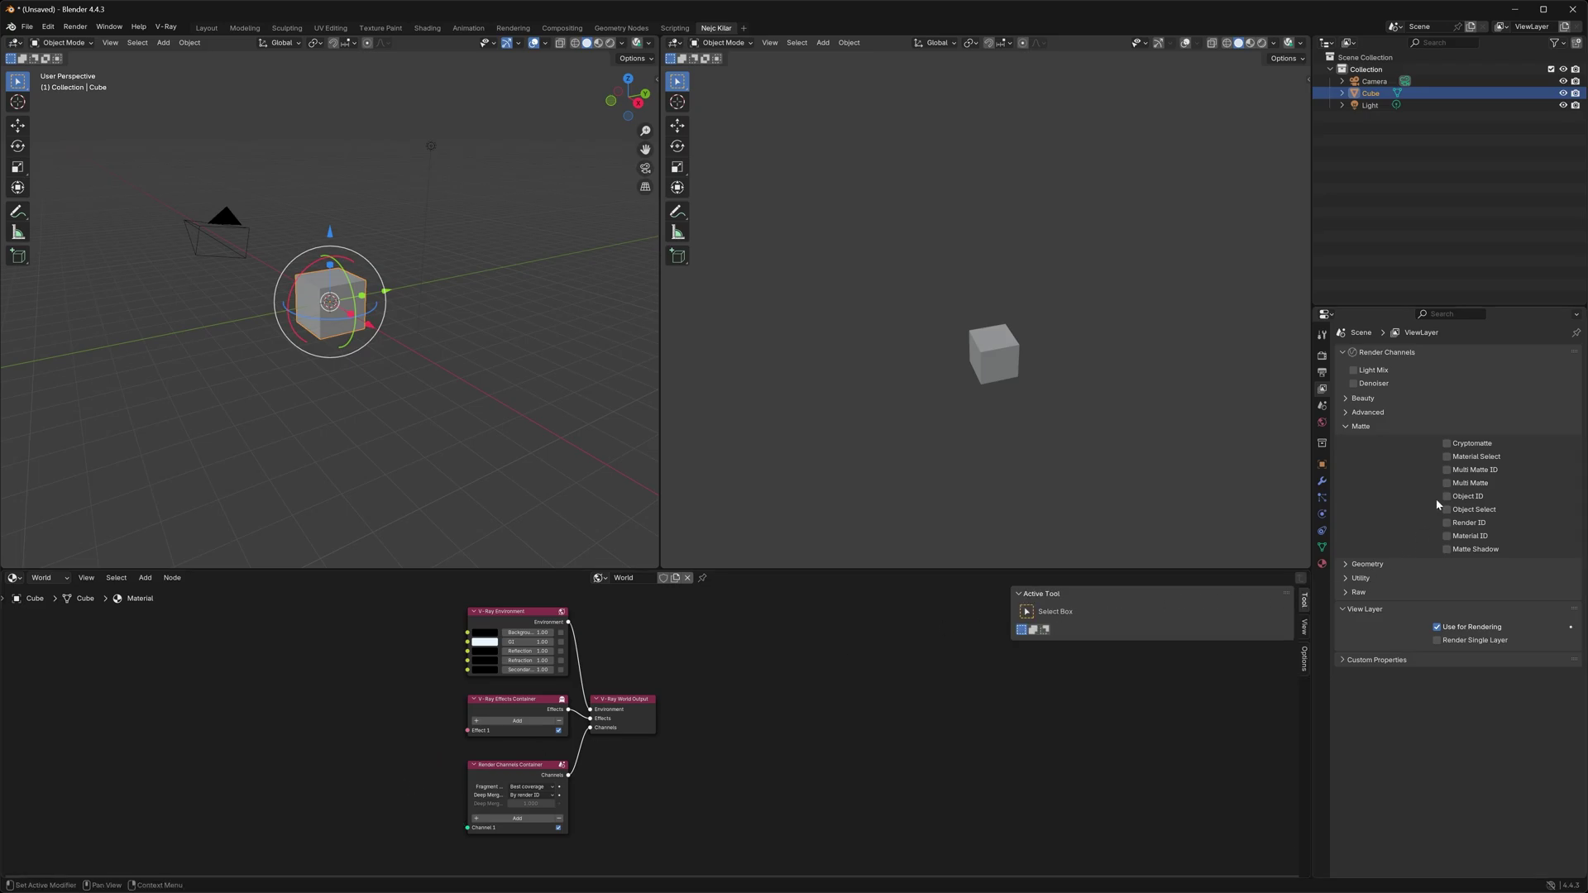